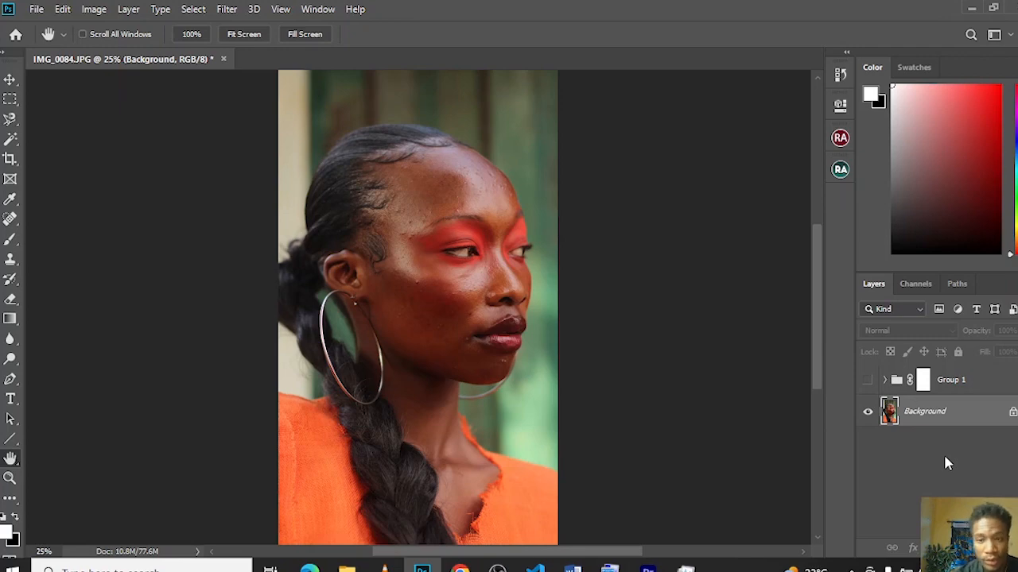
Inspect the face's skin up close and compare the portrait with Group 1 shown and hidden
key("ctrl+plus")
key("ctrl+plus")
key("ctrl+plus")
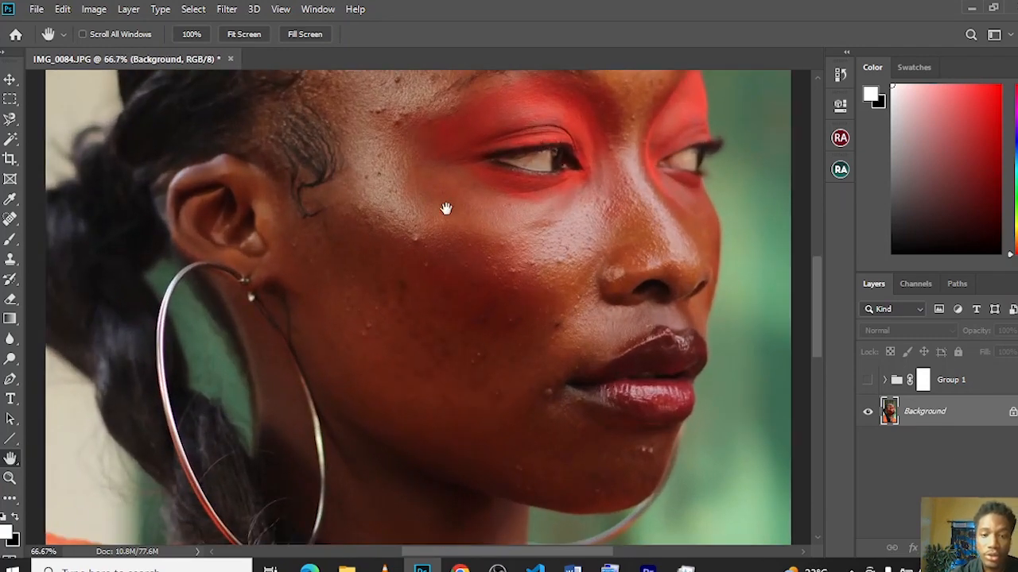
left_click_drag(445, 208, 447, 243)
left_click_drag(571, 278, 561, 341)
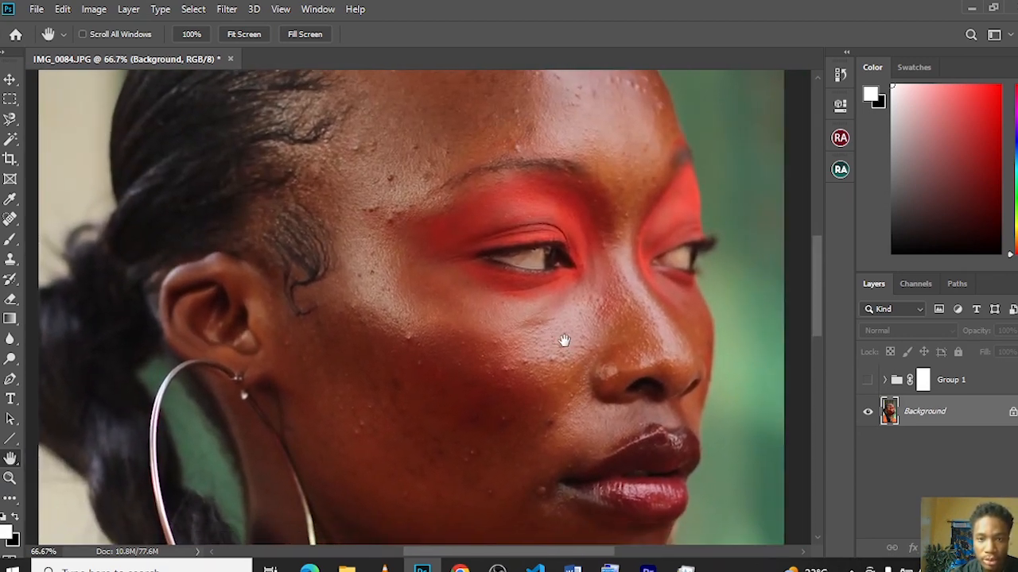
left_click_drag(561, 256, 524, 322)
left_click(868, 382)
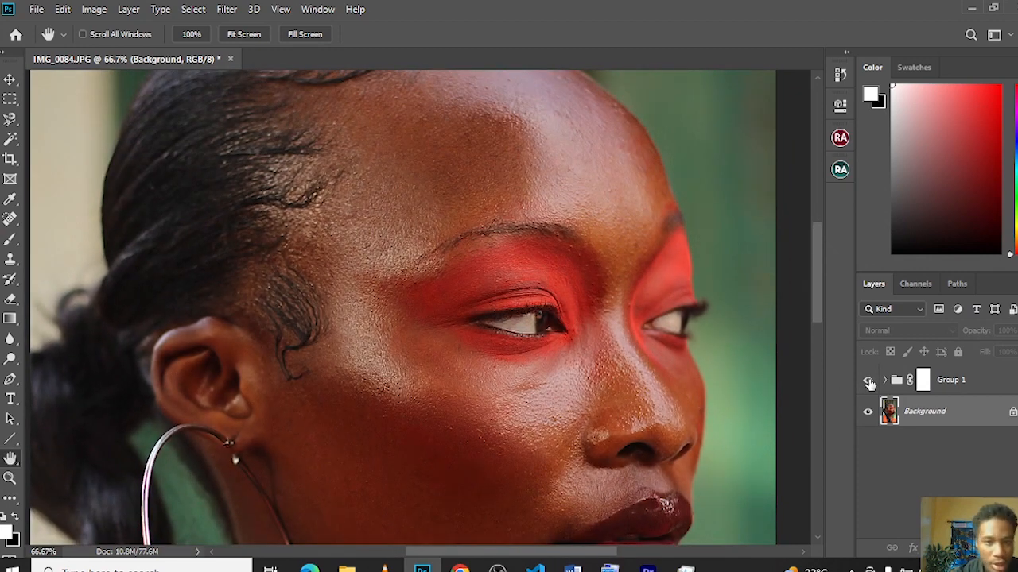
left_click(869, 383)
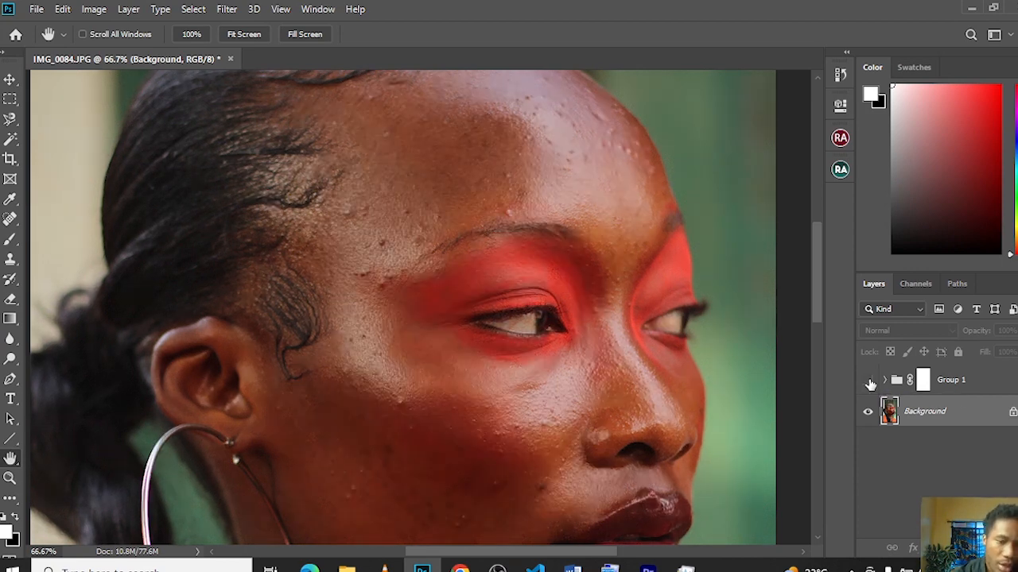
left_click(869, 383)
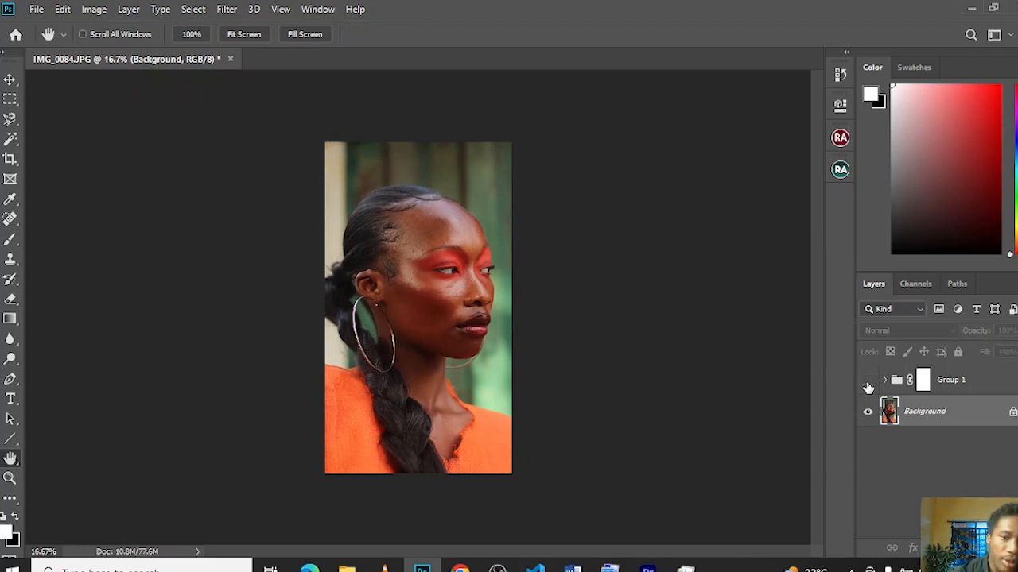
Duplicate the Background layer and check the copy by toggling its visibility
key("ctrl+plus")
key("ctrl+plus")
key("ctrl+plus")
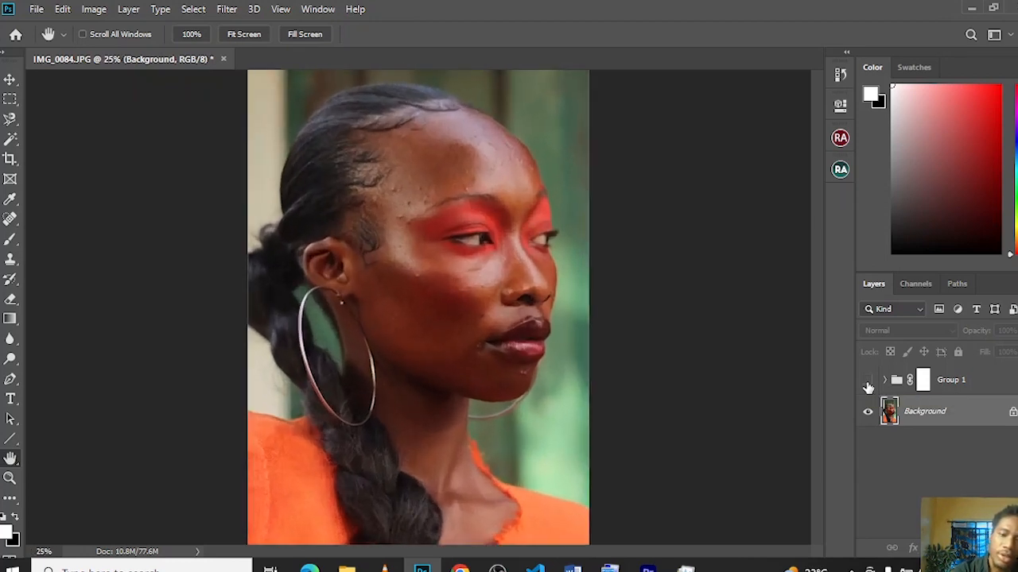
left_click_drag(494, 263, 523, 330)
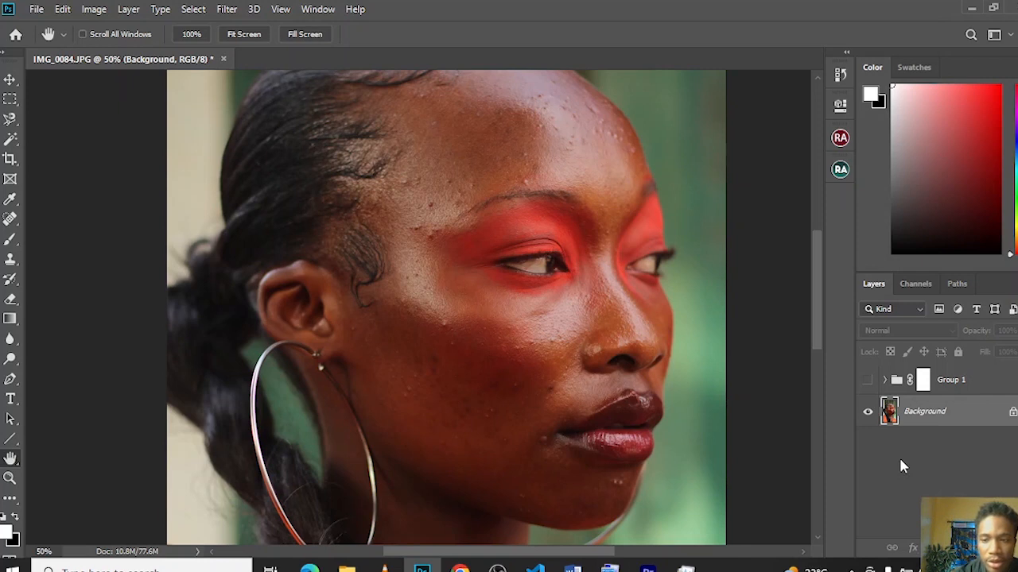
key("ctrl+j")
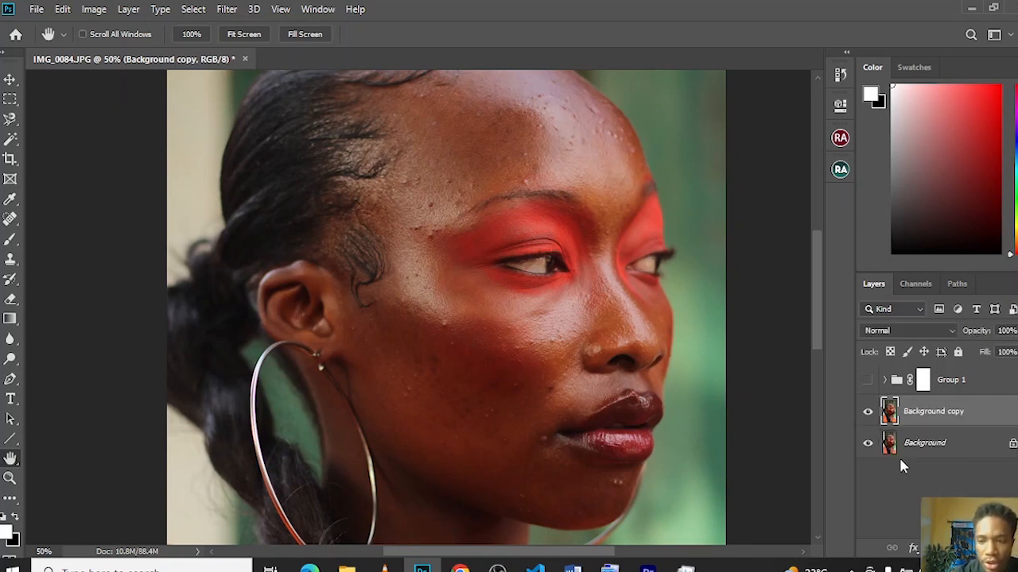
left_click(869, 415)
left_click(869, 415)
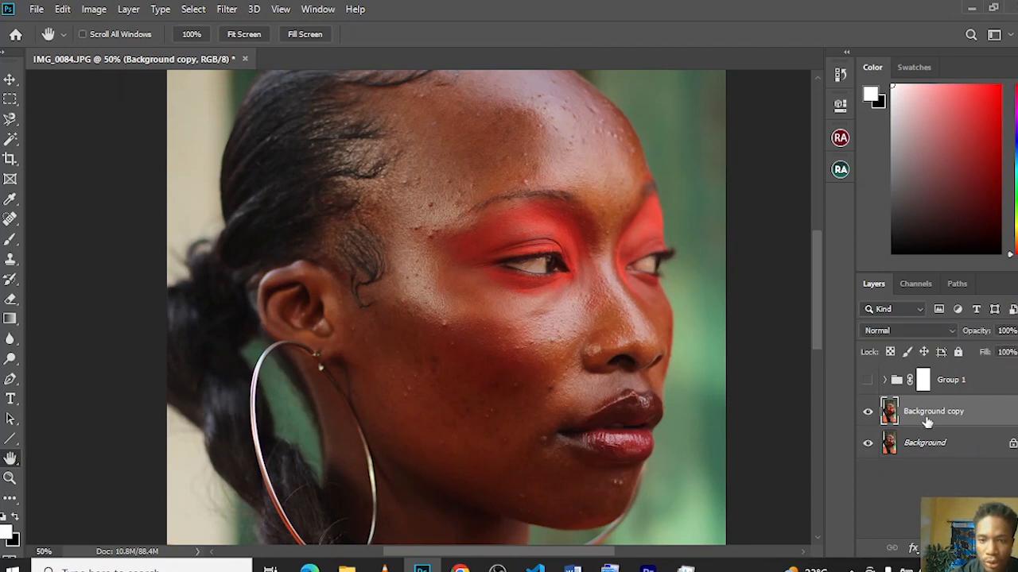
Run the Retouching Academy frequency separation via Gaussian Blur on the background copy with a radius of 16.6 pixels
left_click(840, 171)
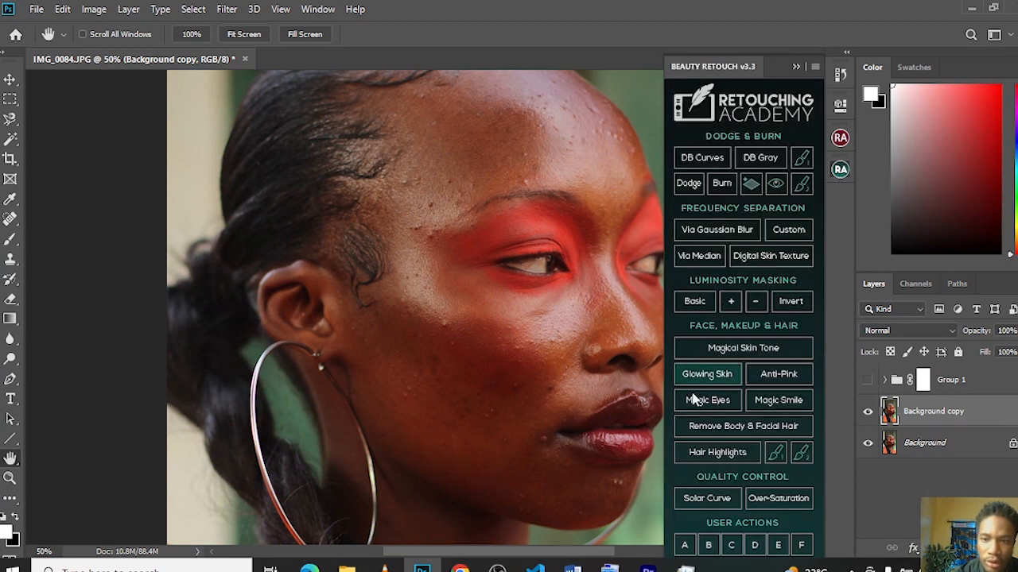
left_click(710, 239)
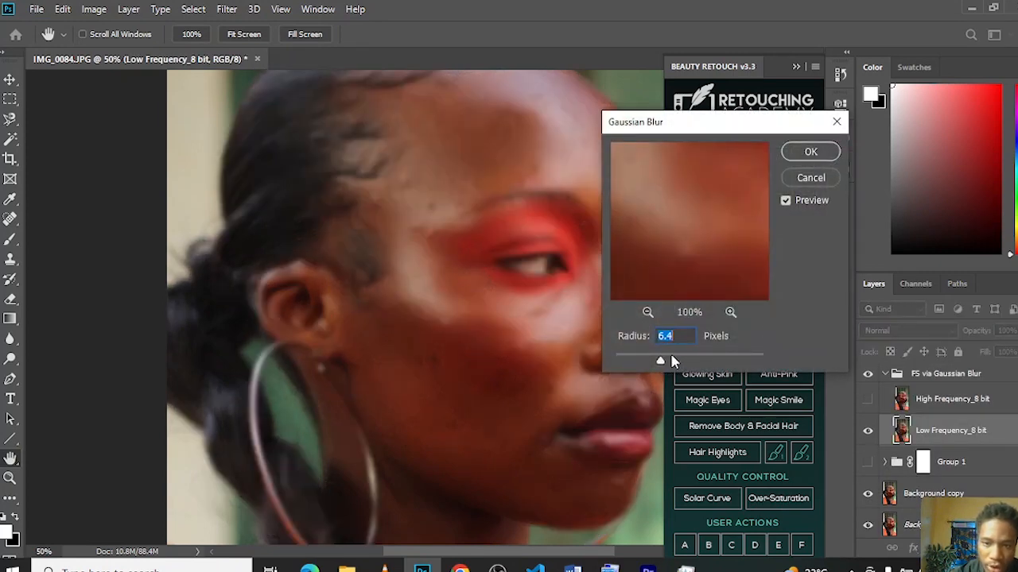
left_click_drag(670, 362, 678, 363)
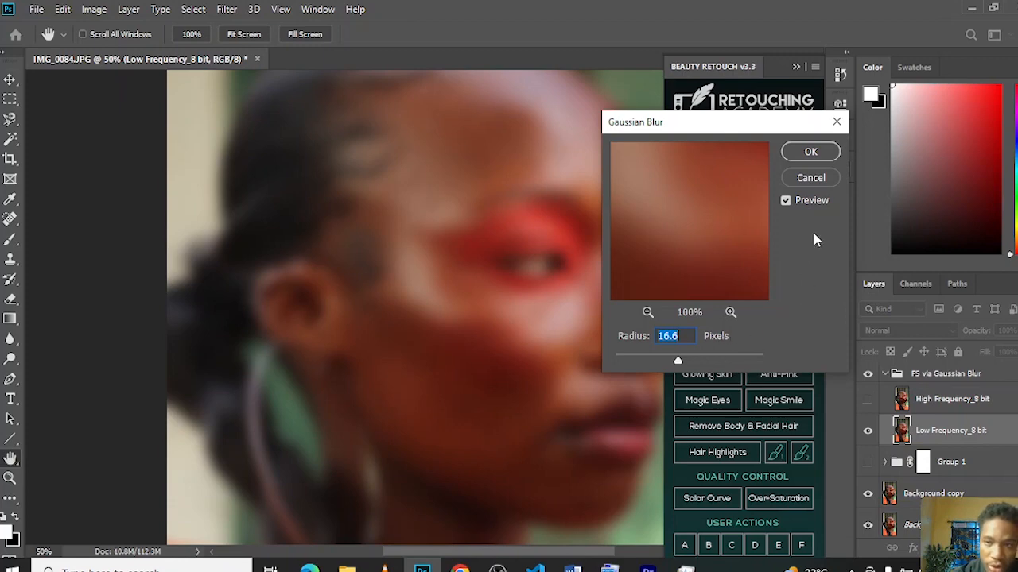
left_click(799, 155)
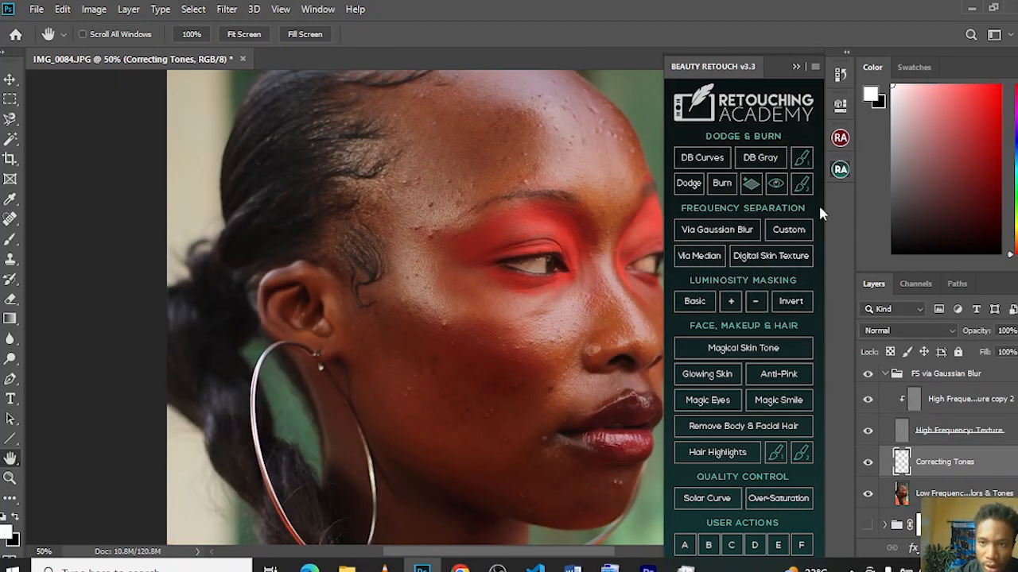
left_click(797, 68)
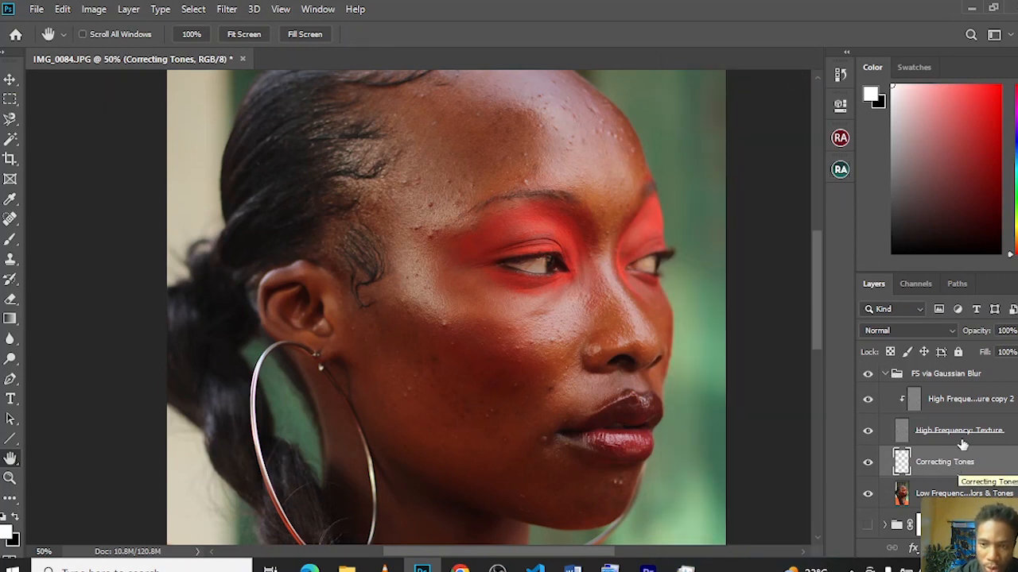
Select the High Frequency: Texture copy 2 layer and activate the Clone Stamp tool over the temple and cheek area
left_click(938, 409)
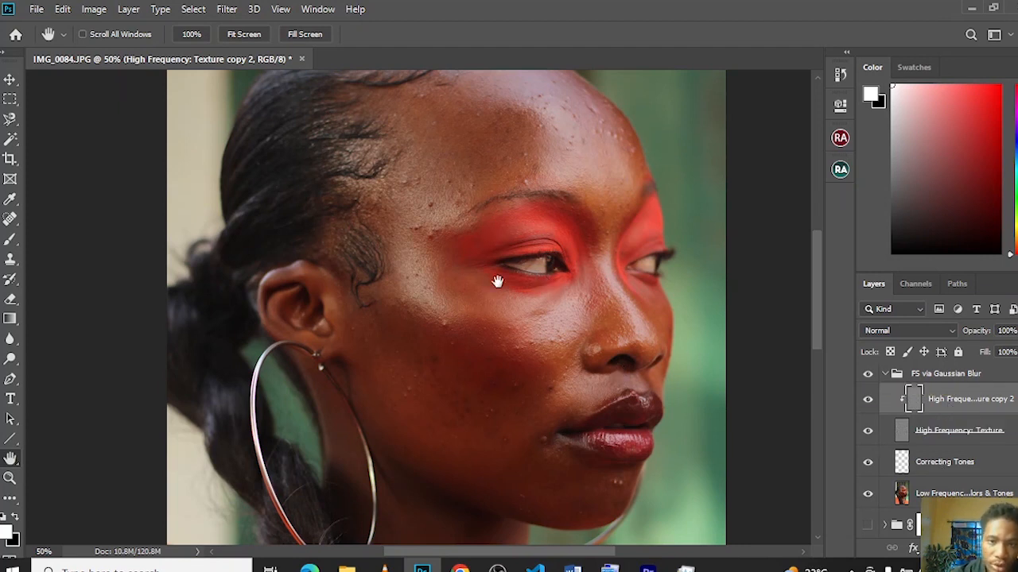
left_click_drag(499, 277, 495, 257)
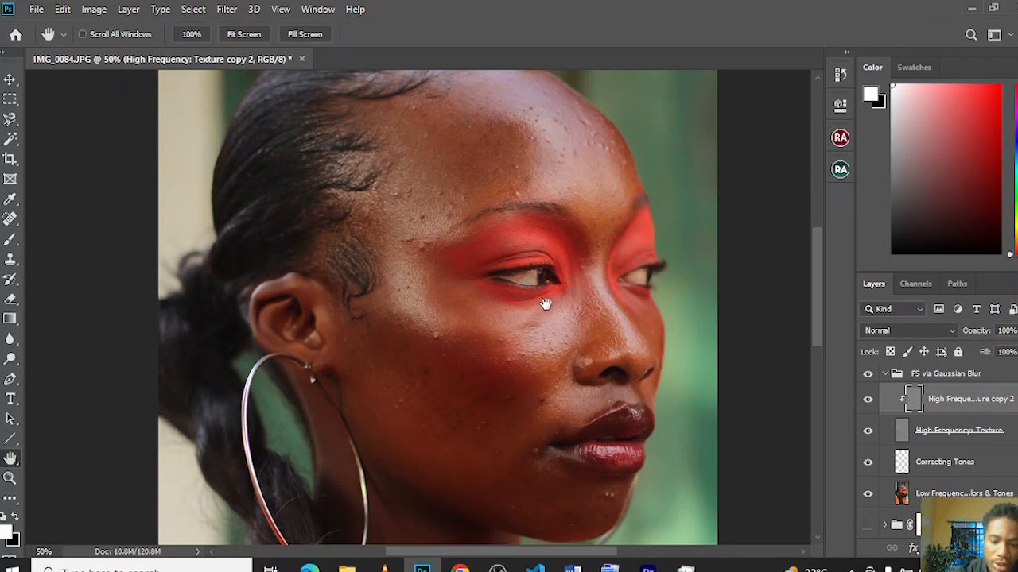
left_click(10, 260)
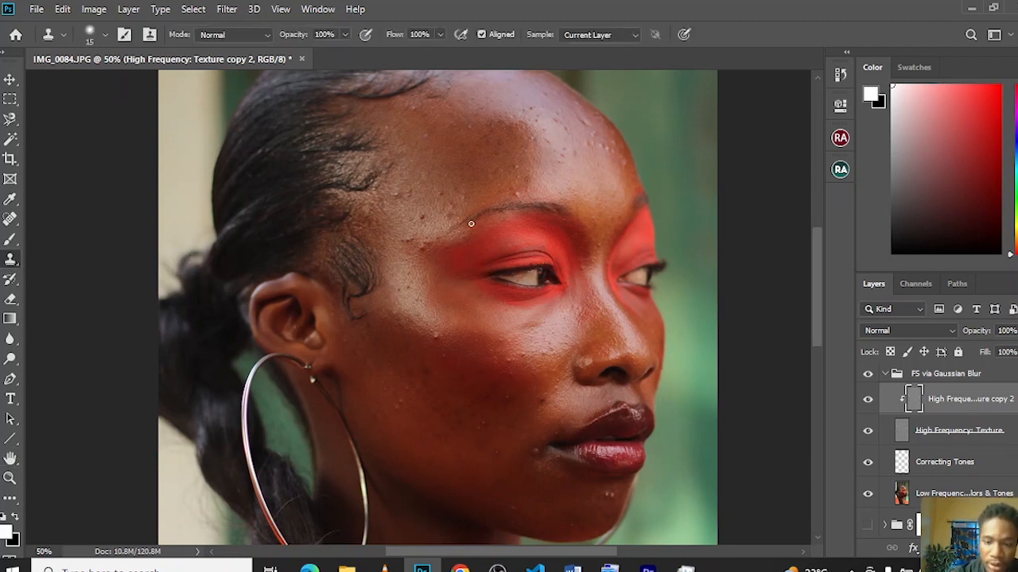
scroll(470, 223, "up", 3)
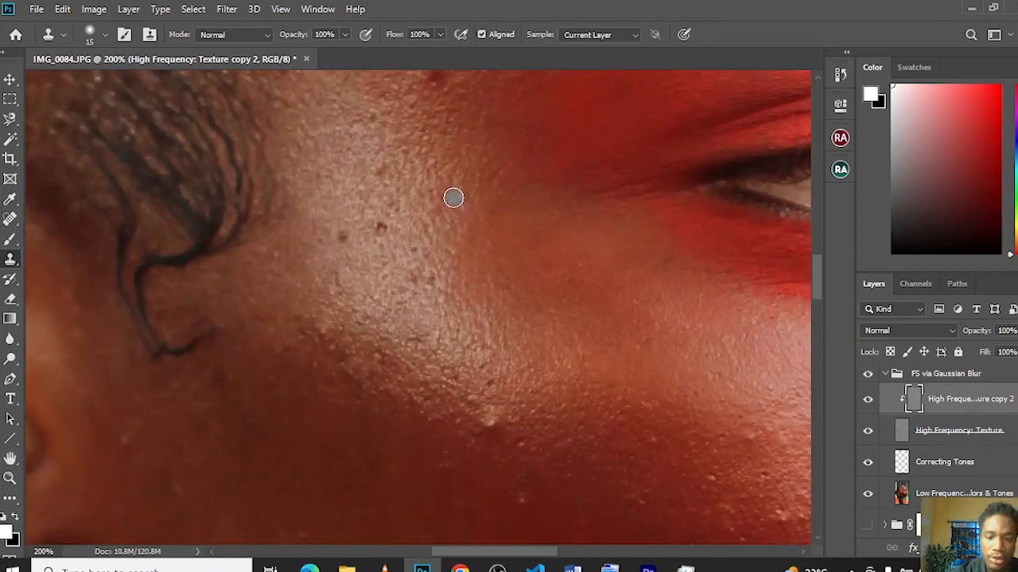
scroll(453, 197, "down", 2)
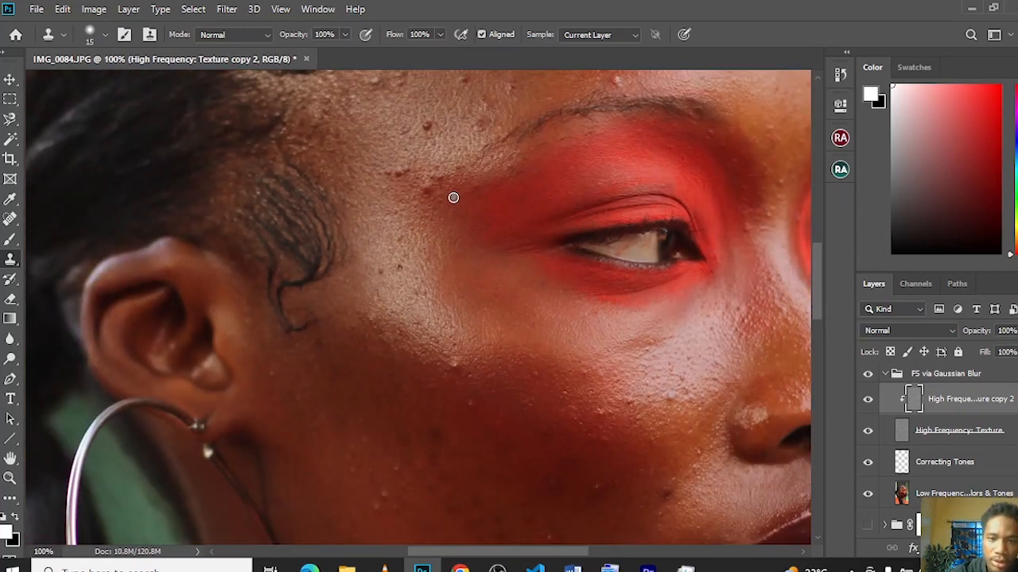
key("j")
key("h")
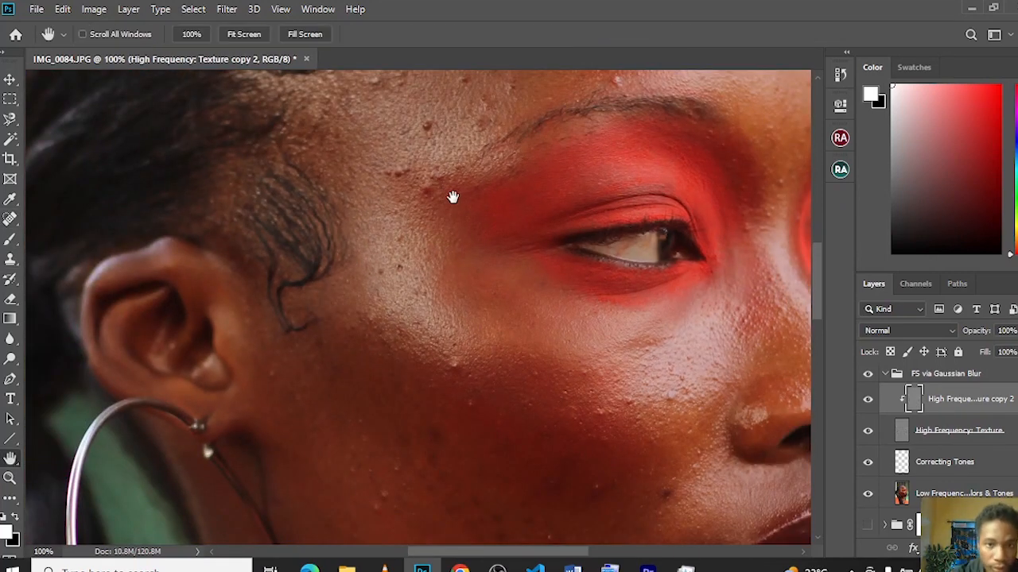
left_click_drag(371, 166, 363, 231)
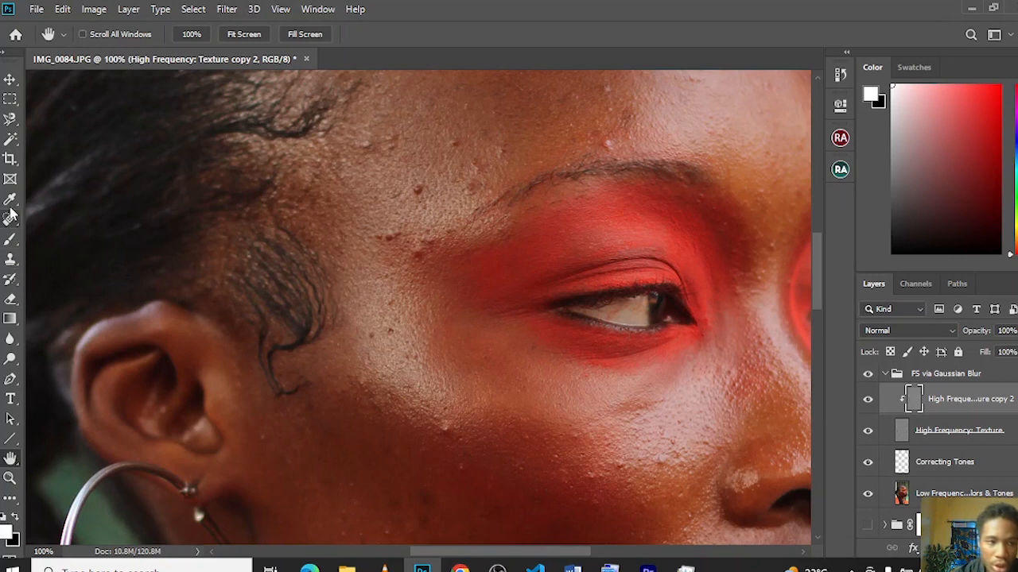
left_click(10, 261)
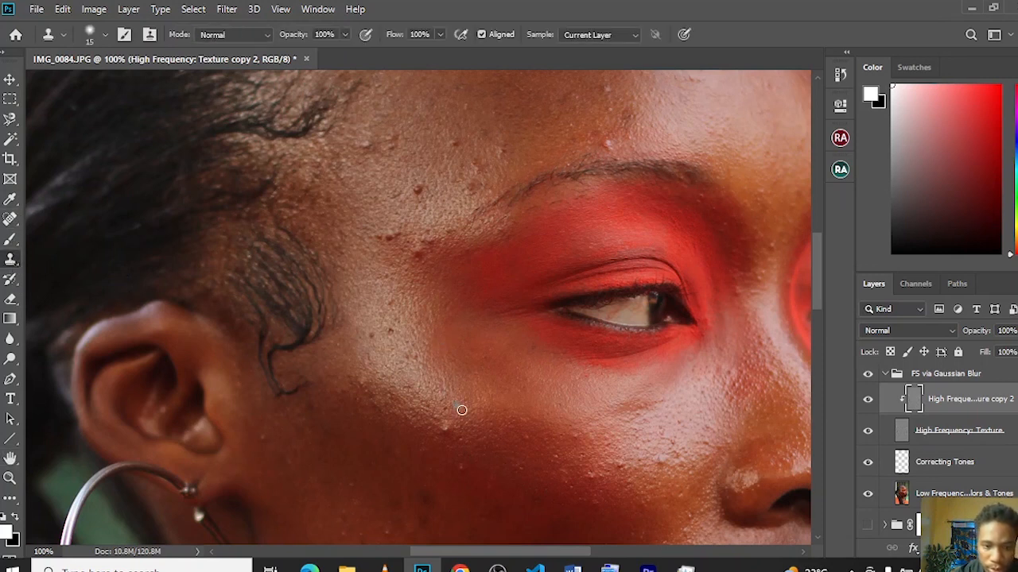
Set the Clone Stamp brush to 25 px with 11% hardness and clone clean texture over blemishes on the cheek and forehead
key("bracketright")
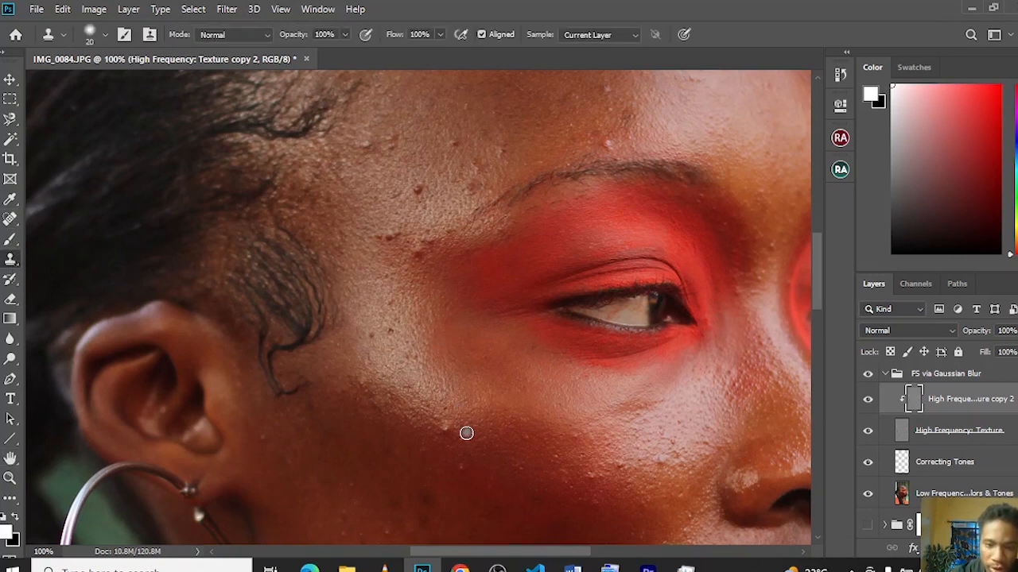
right_click(472, 427)
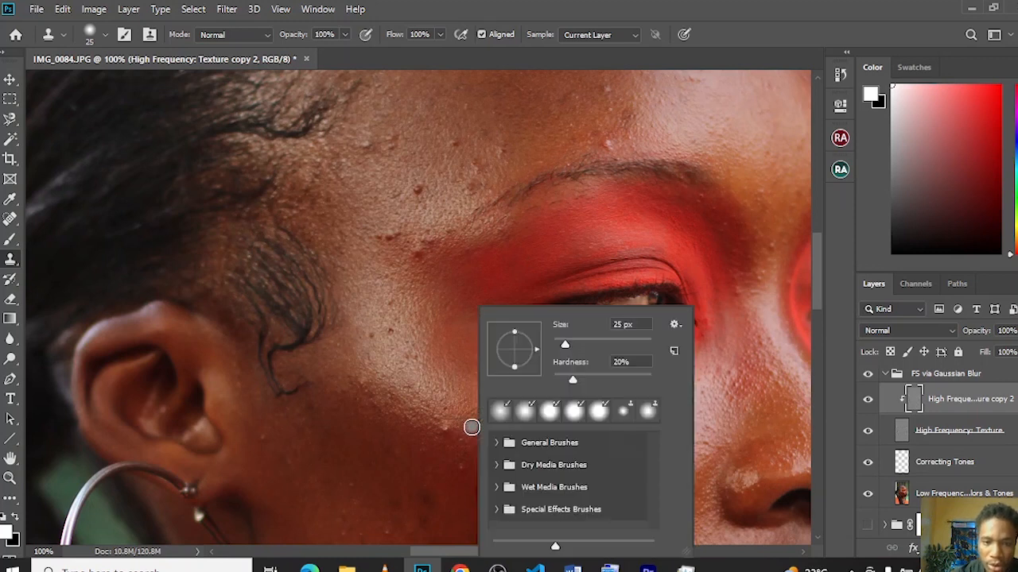
left_click_drag(569, 382, 567, 382)
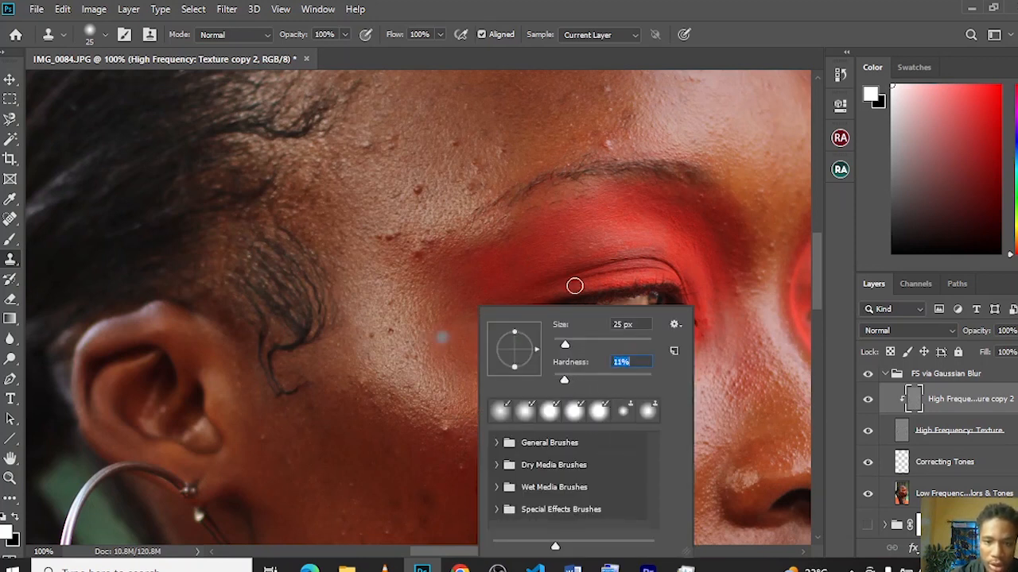
left_click(594, 267)
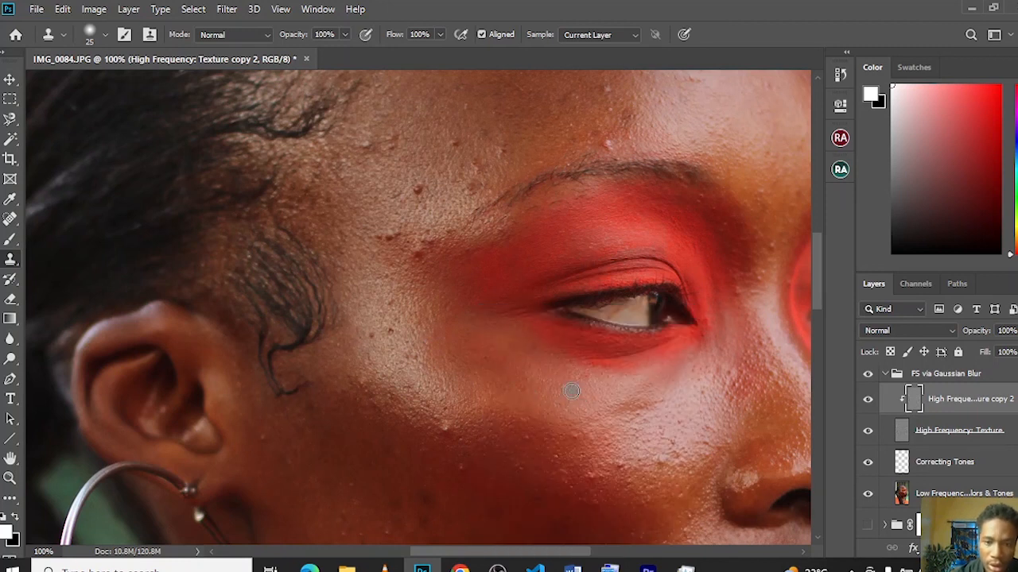
left_click(456, 426, "alt")
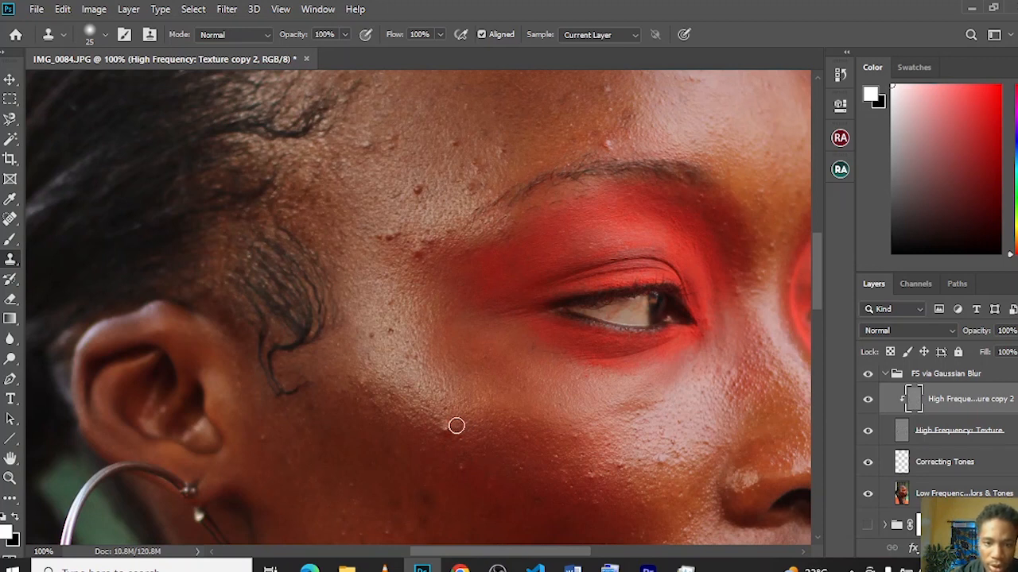
left_click(444, 433)
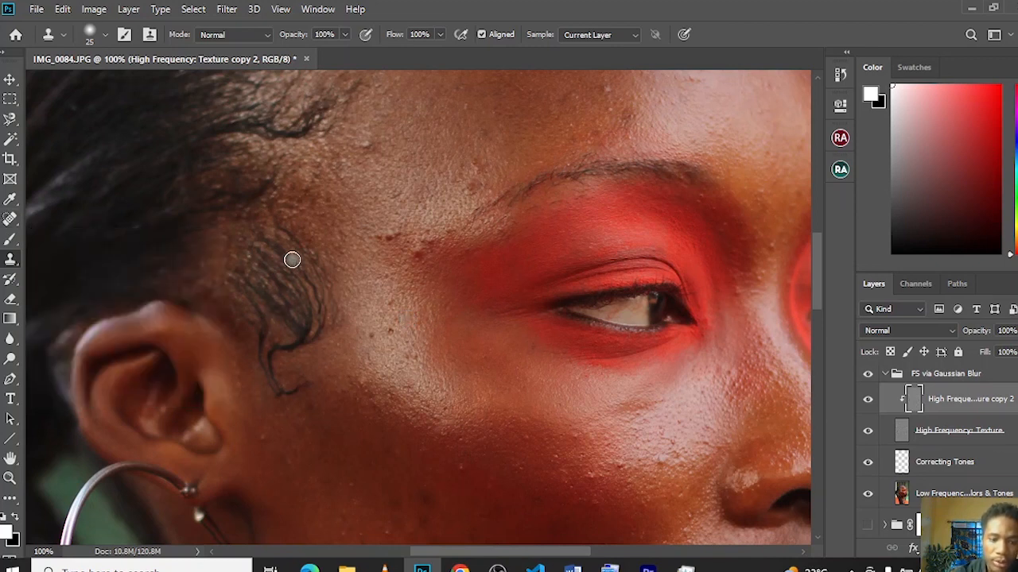
Heal the small bumps on the cheek beside the nose and above the eyebrow using the Spot Healing Brush at 25 px
key("j")
key("bracketleft")
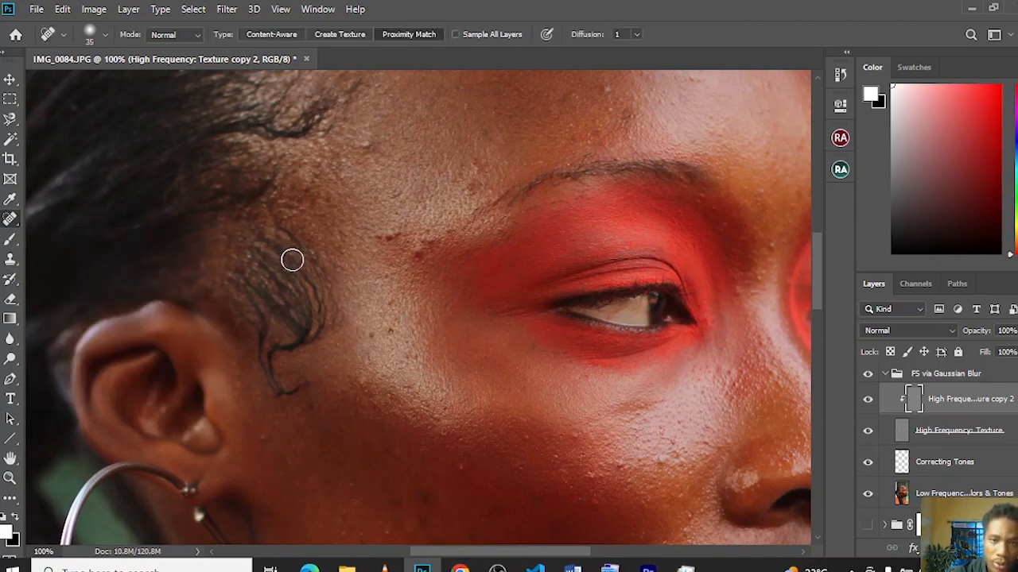
key("bracketleft")
key("bracketleft")
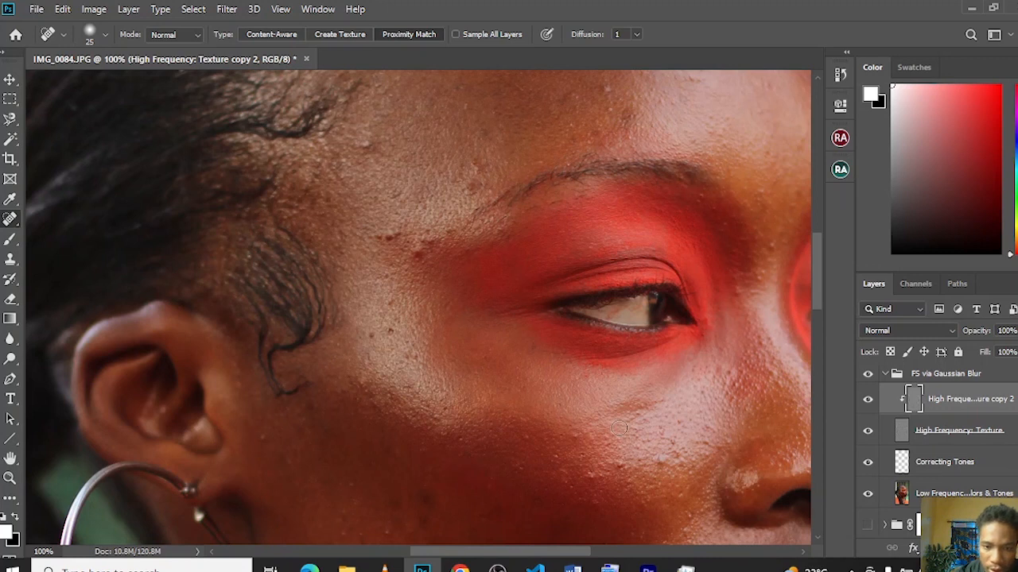
left_click(661, 463)
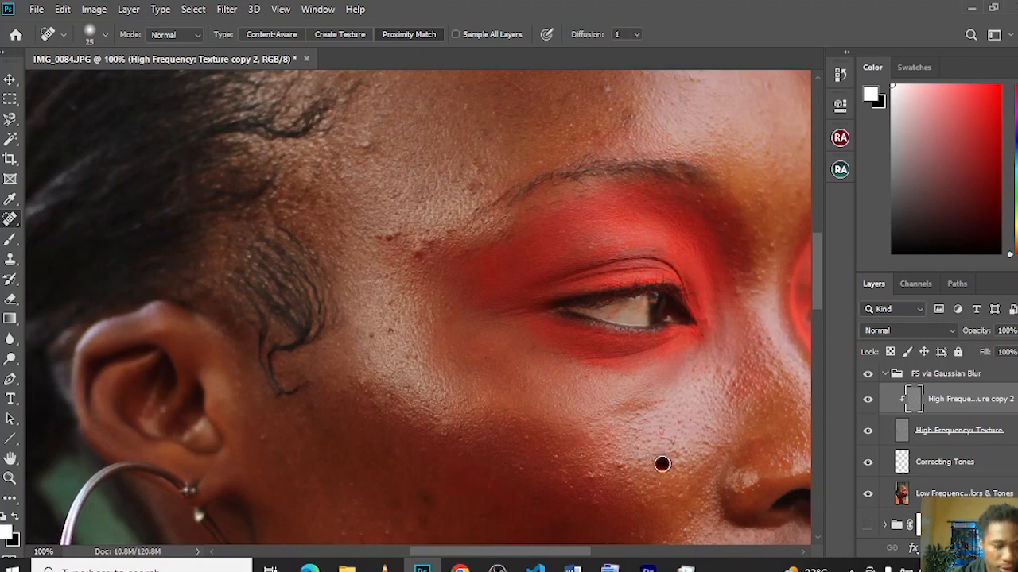
left_click(620, 466)
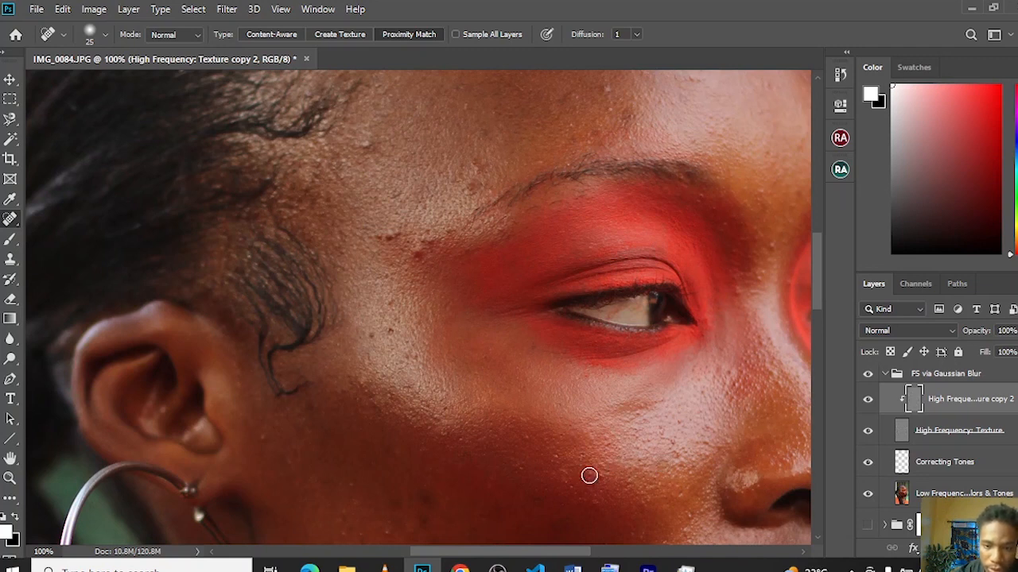
left_click(605, 480)
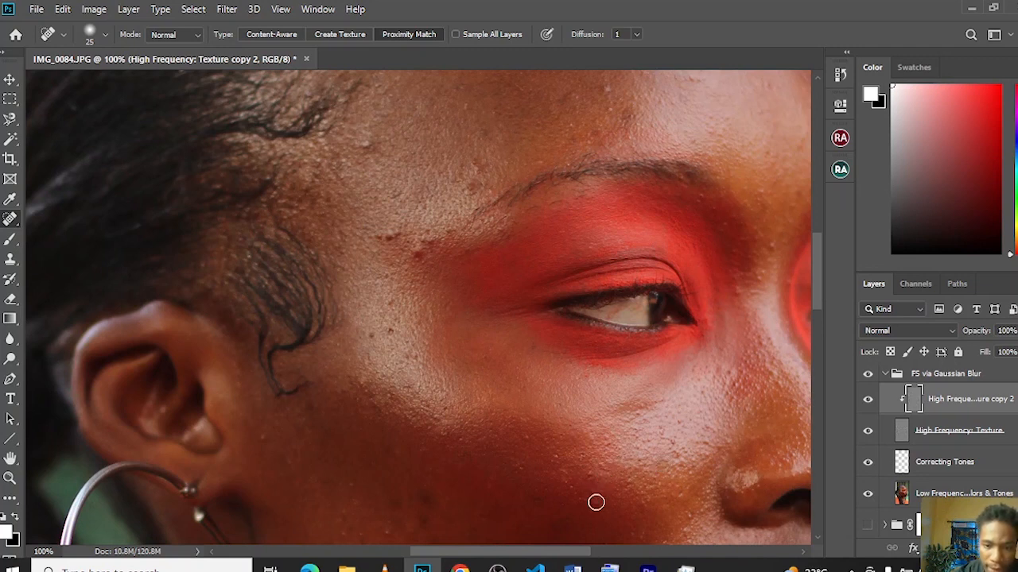
left_click(596, 501)
left_click(590, 474)
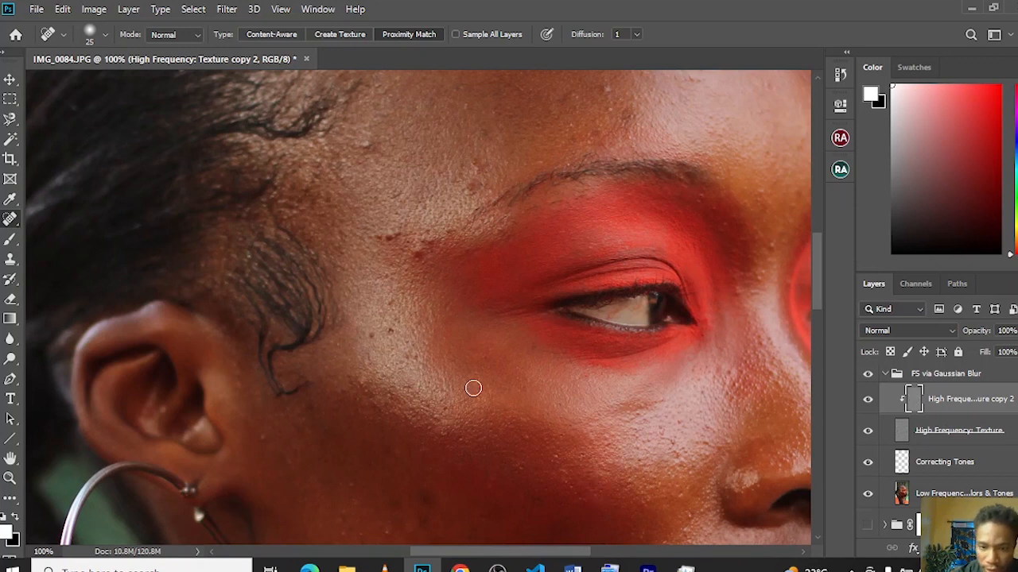
left_click(603, 90)
left_click(572, 95)
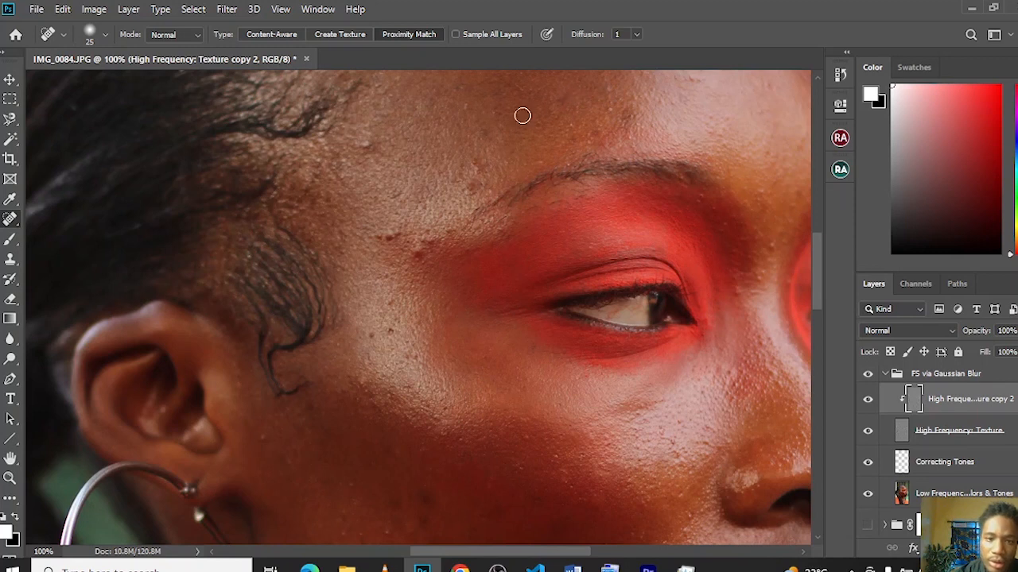
Heal the bumps beside the eyebrow, on the temple and on the upper cheekbone with the Spot Healing Brush, and compare with the original
left_click(478, 169)
left_click(469, 191)
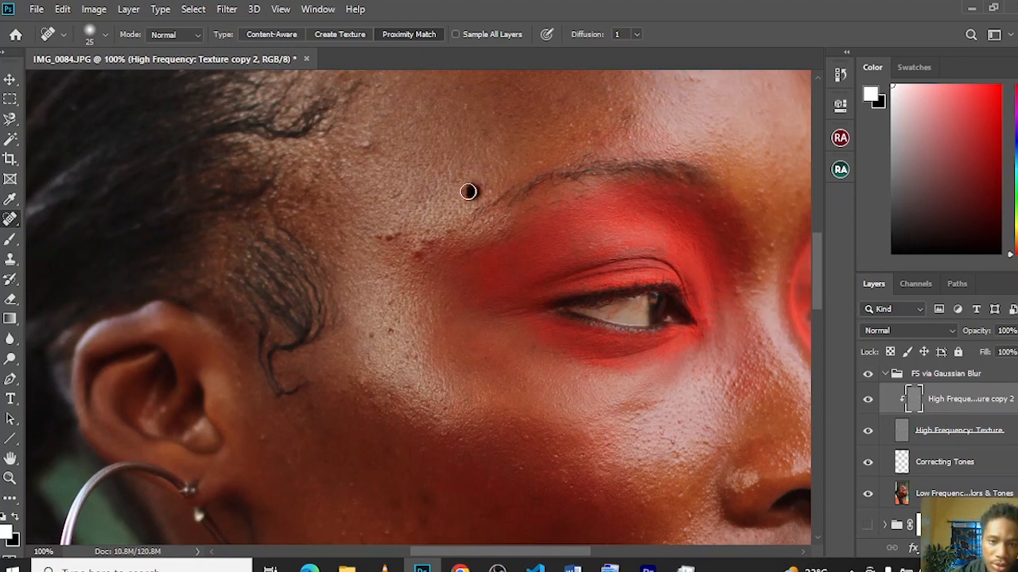
left_click_drag(361, 143, 373, 145)
mouse_move(397, 233)
left_mouse_down()
mouse_move(383, 236)
mouse_move(427, 234)
mouse_move(418, 251)
left_mouse_up()
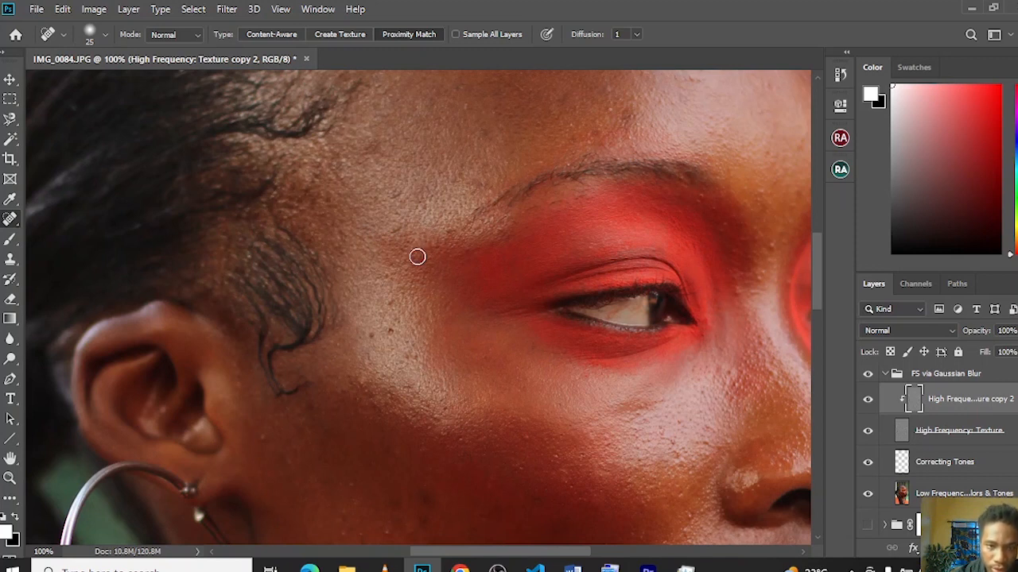
left_click_drag(390, 331, 393, 295)
left_click_drag(369, 335, 371, 335)
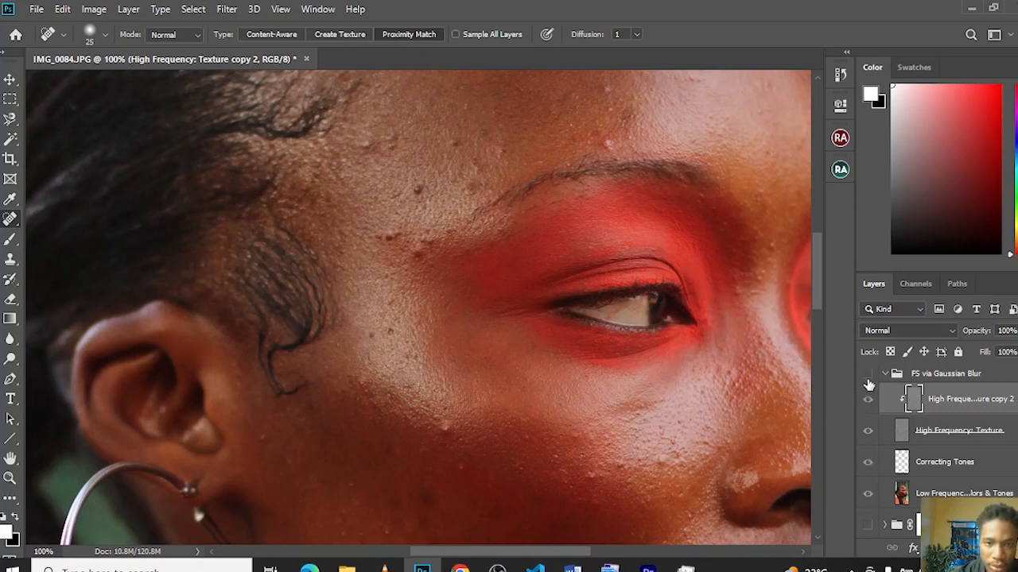
left_click(868, 377)
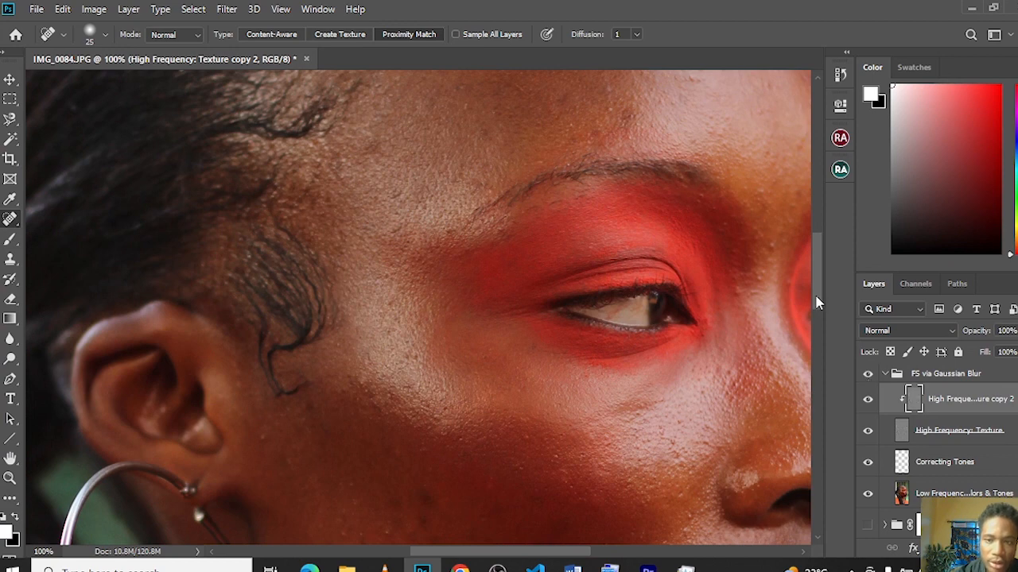
Heal the blemishes on the lower cheek, beside the mouth and on the chin using the Spot Healing Brush at 35 px
left_click_drag(817, 302, 817, 335)
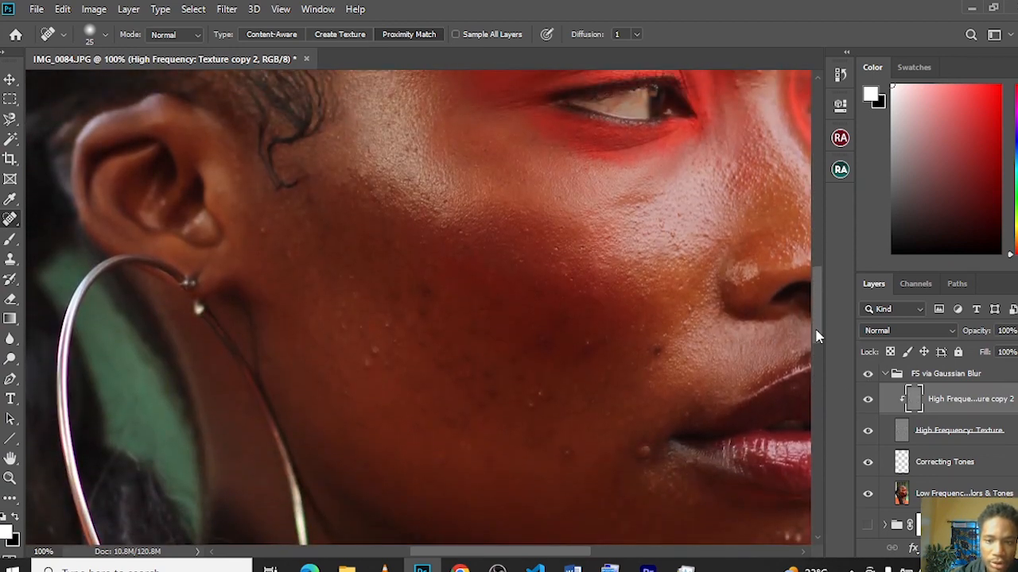
key("ctrl+minus")
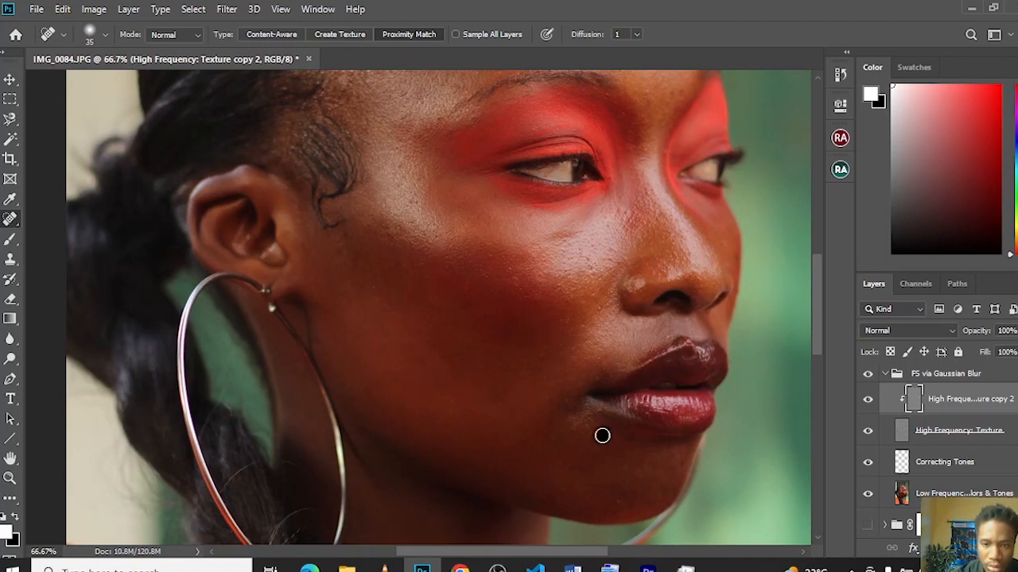
left_click_drag(594, 414, 584, 409)
left_click(560, 423)
left_click(680, 461)
Heal the bumps across the forehead and near the hairline using the Spot Healing Brush at 30 px
key("ctrl+plus")
mouse_move(659, 94)
left_mouse_down()
mouse_move(660, 239)
mouse_move(536, 450)
left_mouse_up()
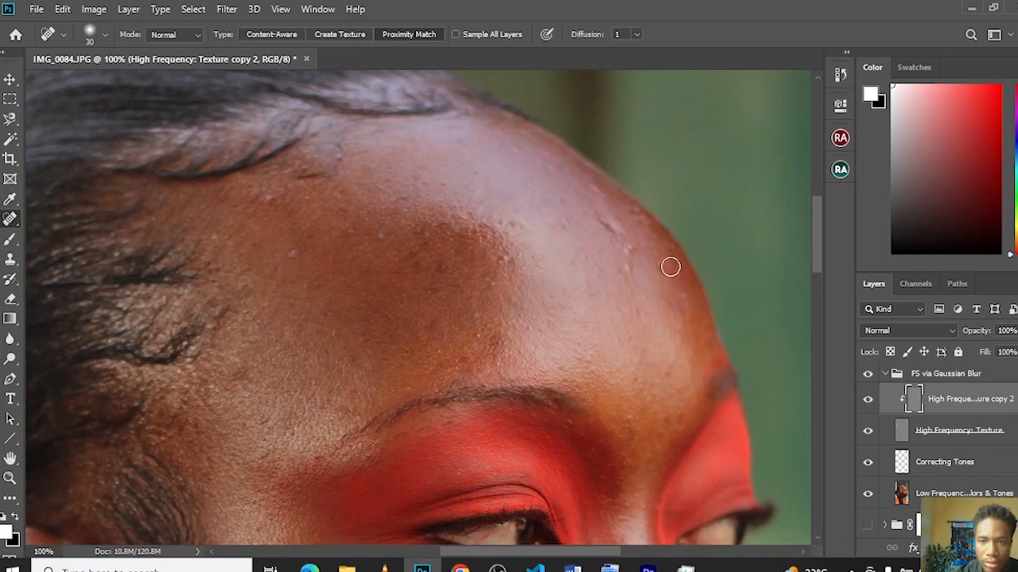
left_click(271, 203)
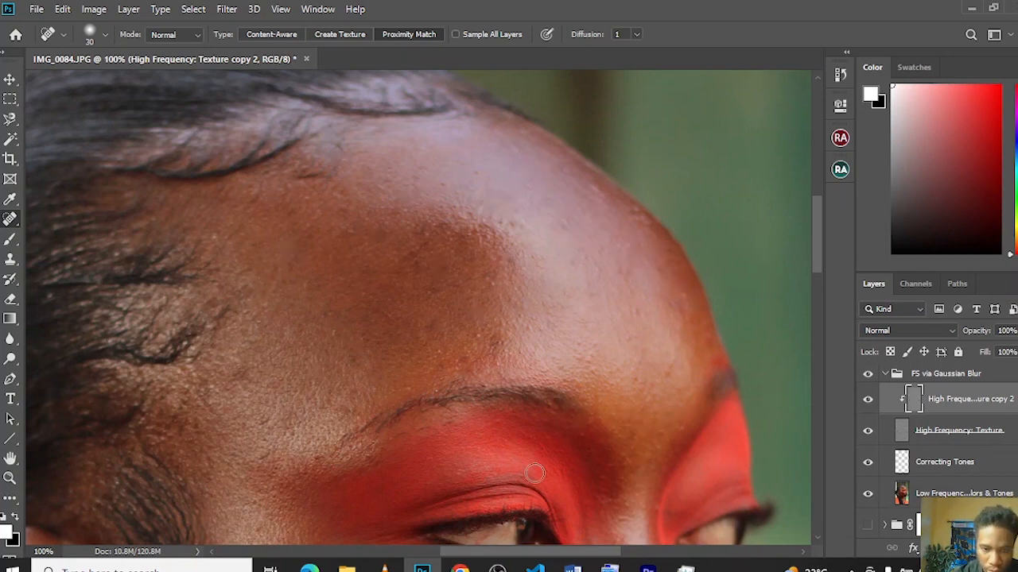
Inspect the chin, forehead and whole face at several magnifications for remaining blemishes
scroll(557, 382, "down", 10)
key("bracketleft")
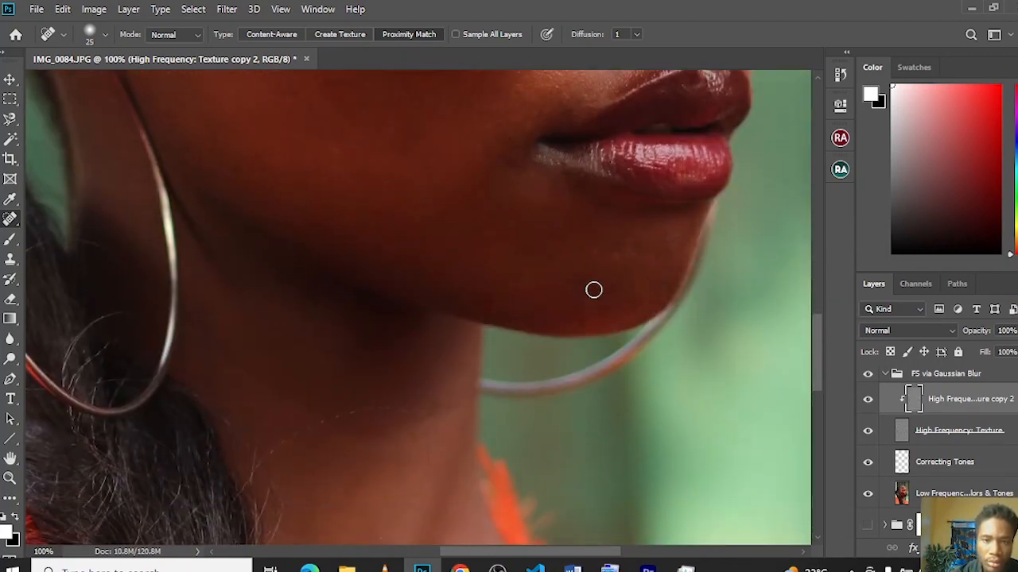
scroll(628, 307, "up", 10)
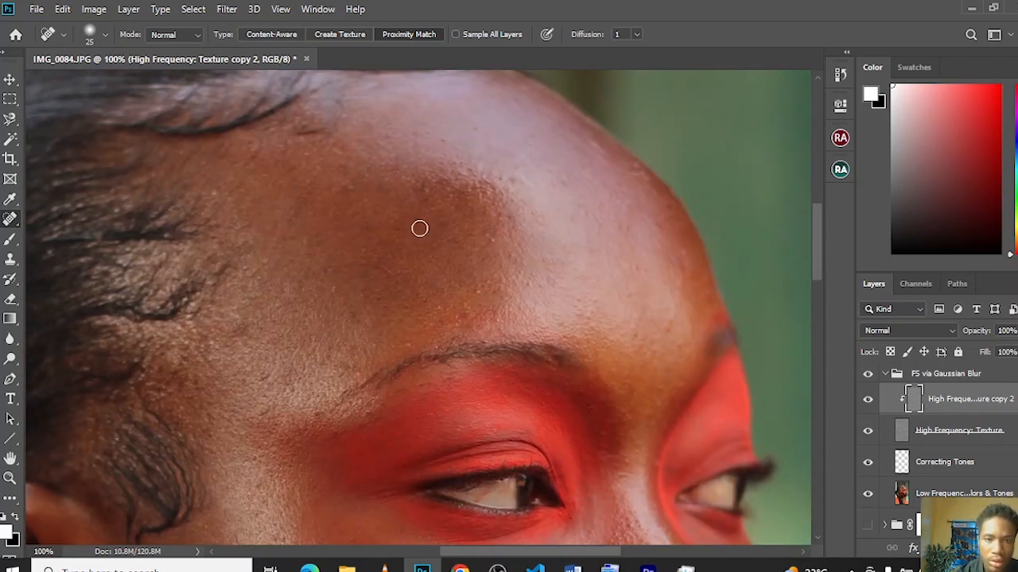
key("ctrl+minus")
key("ctrl+minus")
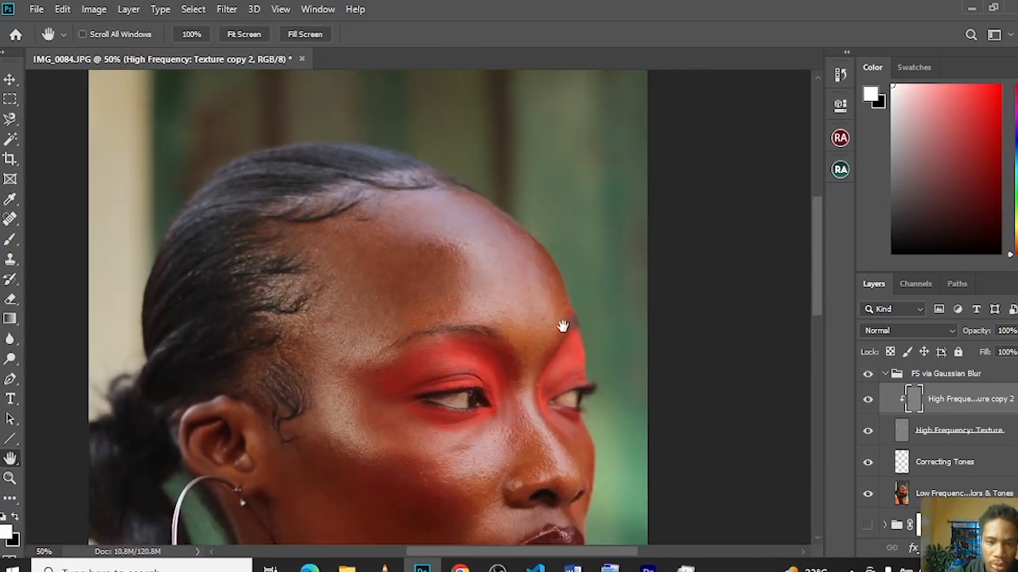
left_click_drag(393, 402, 425, 222)
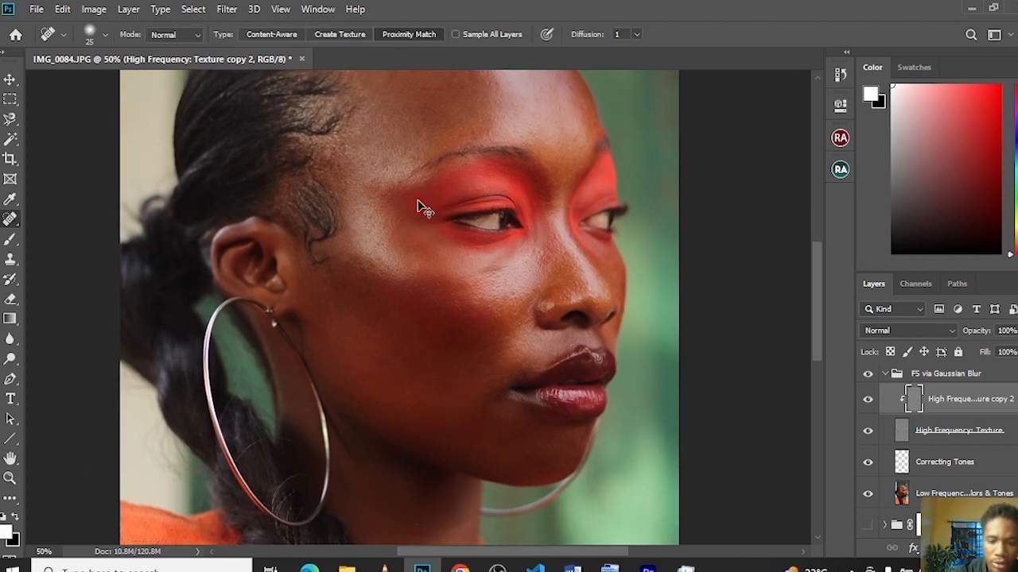
scroll(425, 208, "down", 2)
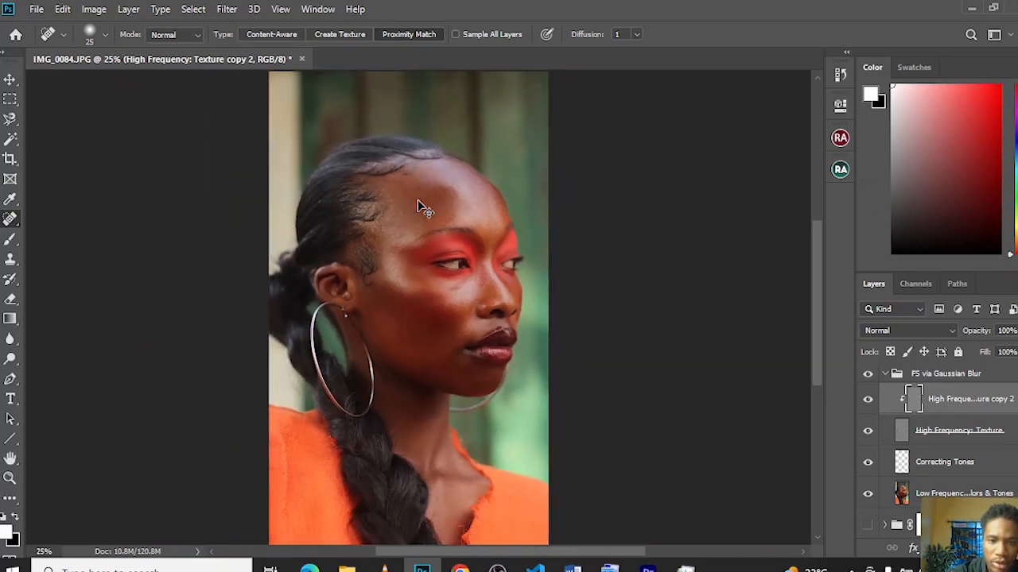
scroll(425, 209, "up", 1)
scroll(418, 202, "up", 1)
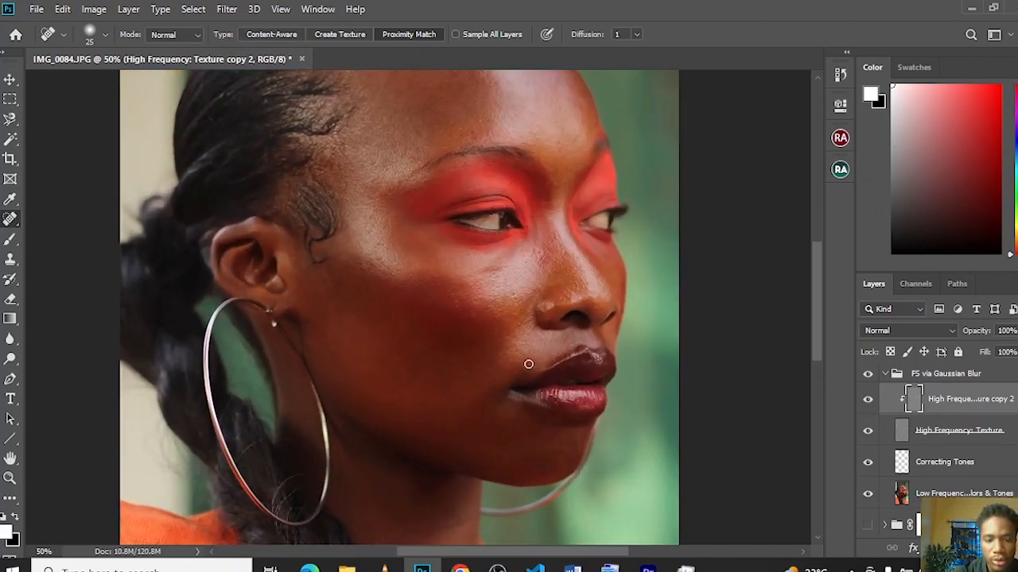
key("space")
left_click_drag(520, 324, 509, 361)
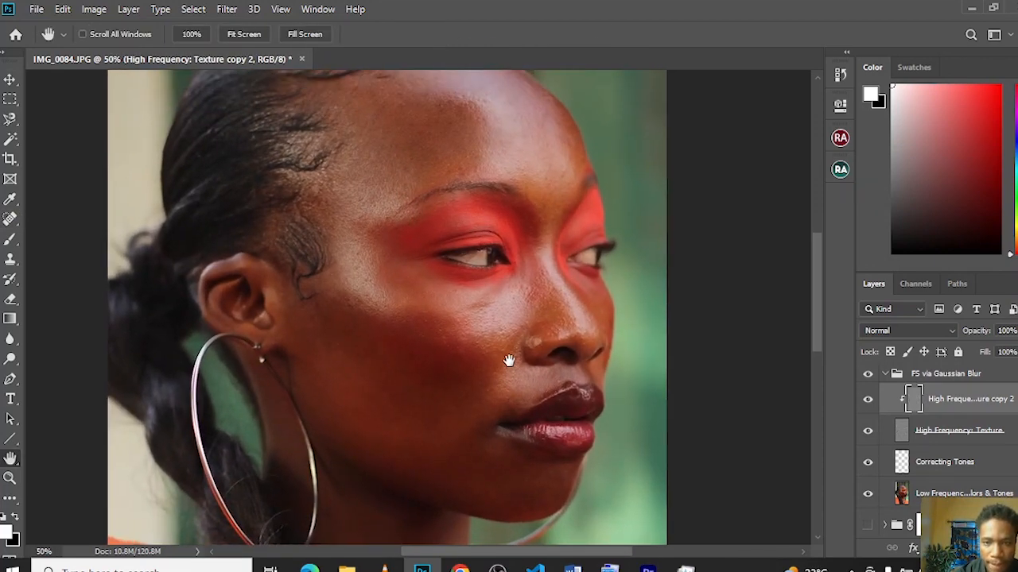
Compare the face before and after retouching by hiding and showing the FS via Gaussian Blur group
left_click(869, 375)
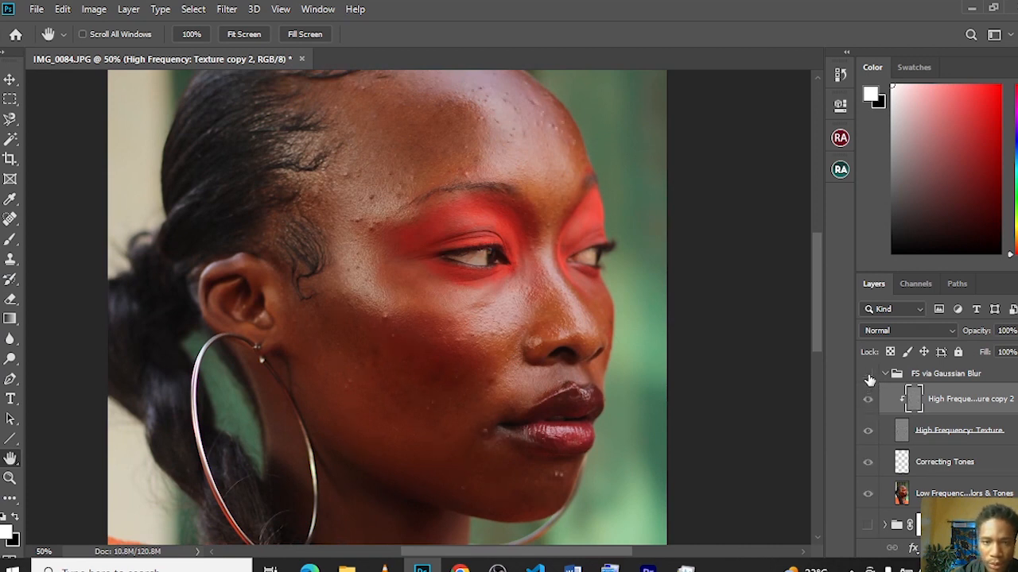
left_click(869, 376)
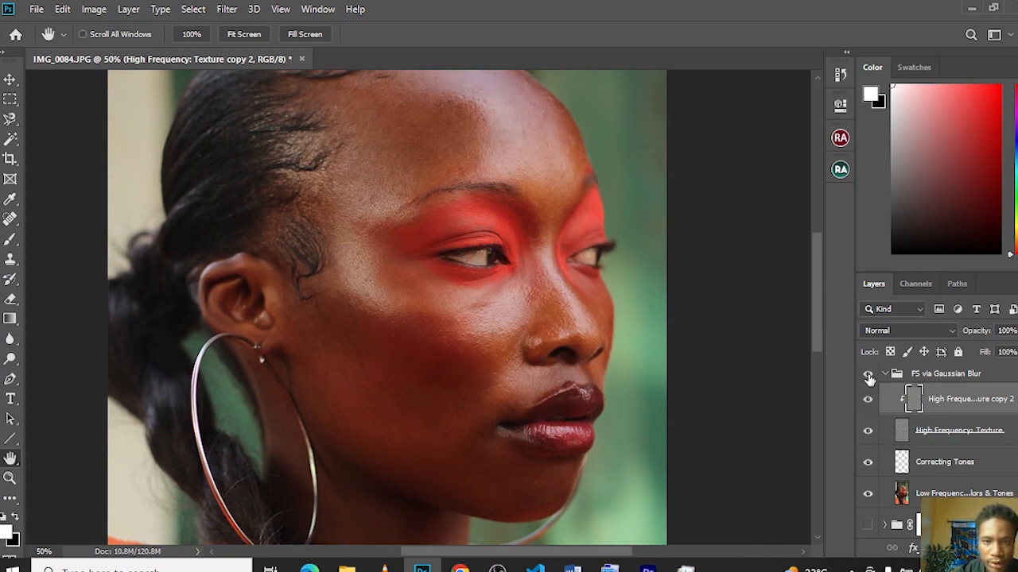
left_click(868, 375)
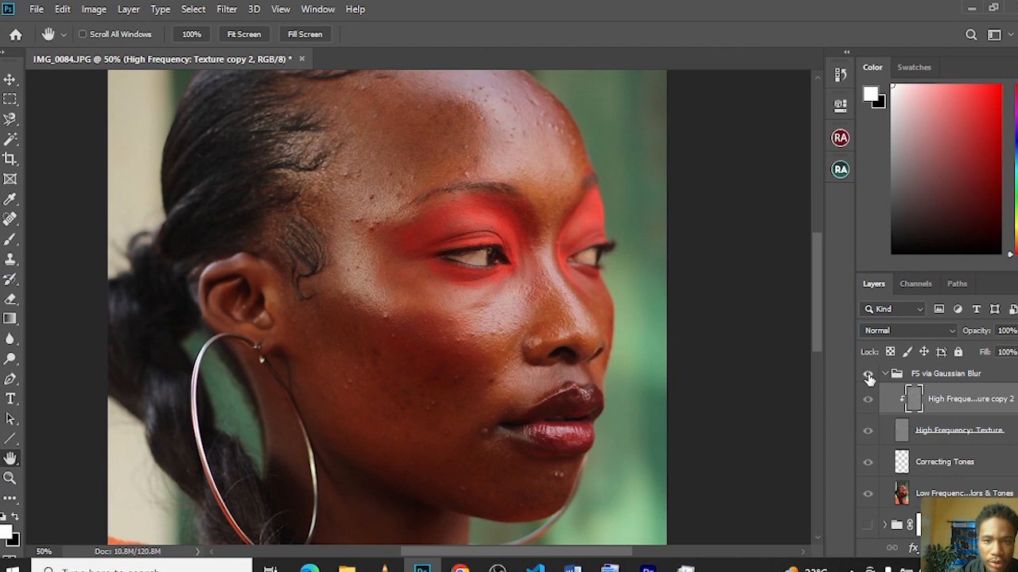
left_click(868, 375)
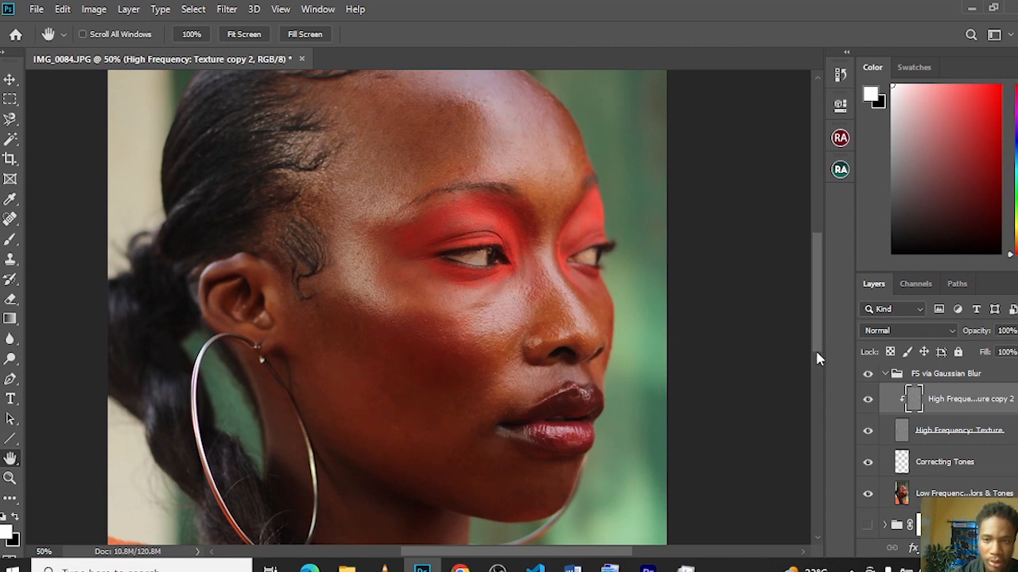
mouse_move(819, 350)
left_mouse_down()
mouse_move(819, 368)
mouse_move(818, 344)
left_mouse_up()
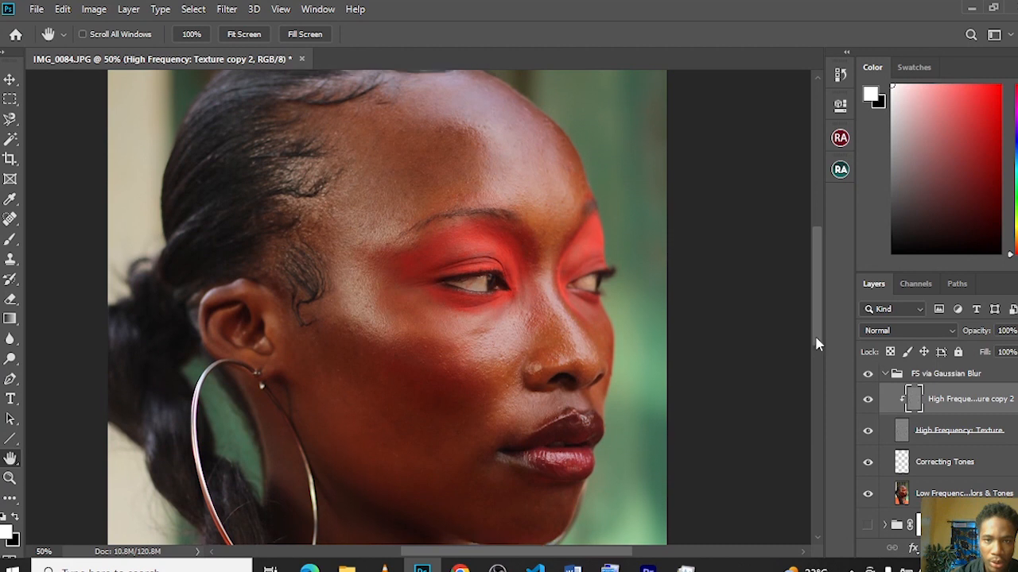
left_click(869, 377)
left_click(870, 377)
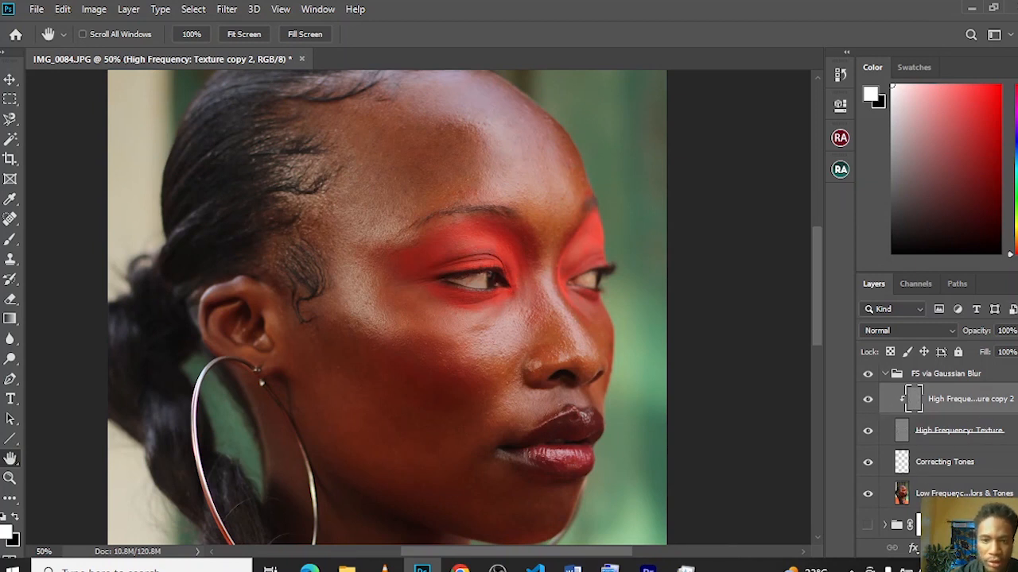
Select the Low Frequency: Colors & Tones layer and set up the Mixer Brush at 125 px with 10% hardness
left_click(957, 494)
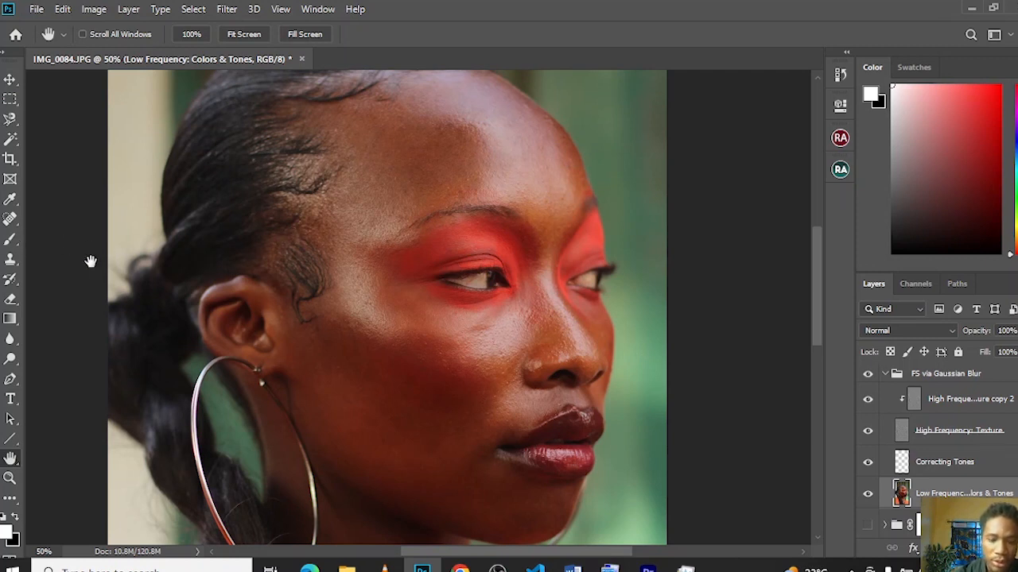
key("b")
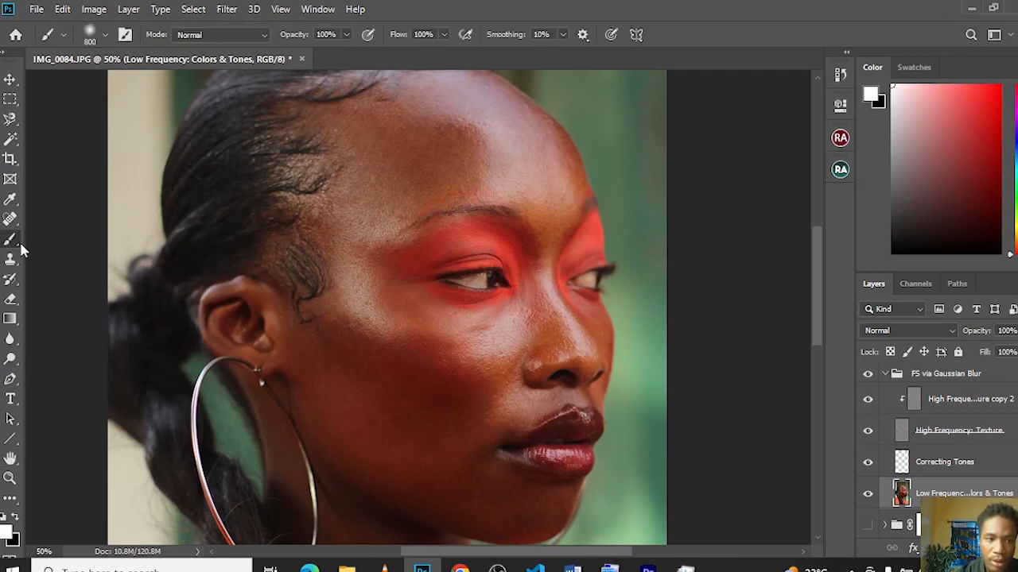
right_click(16, 243)
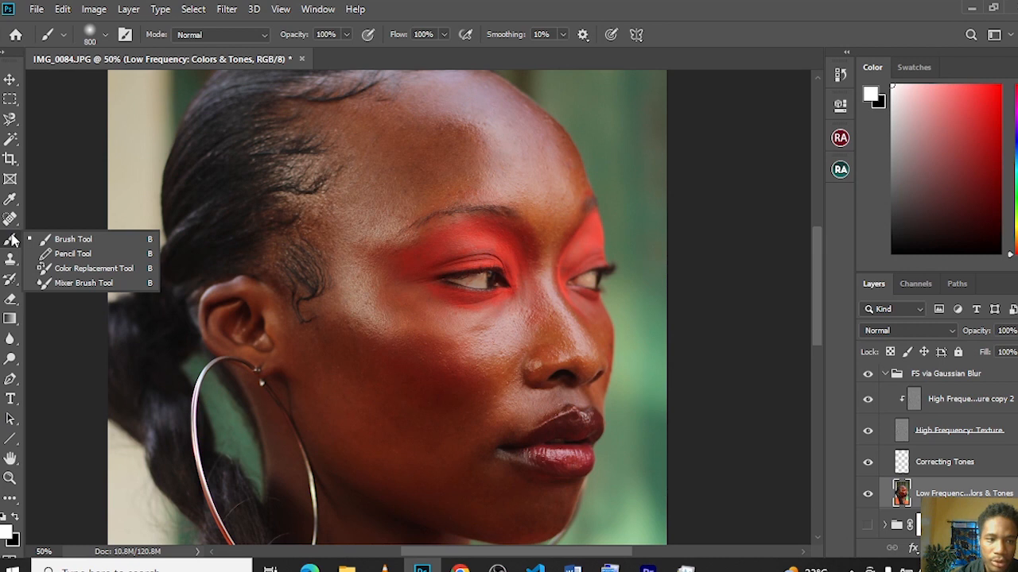
left_click(83, 283)
key("bracketright")
key("bracketright")
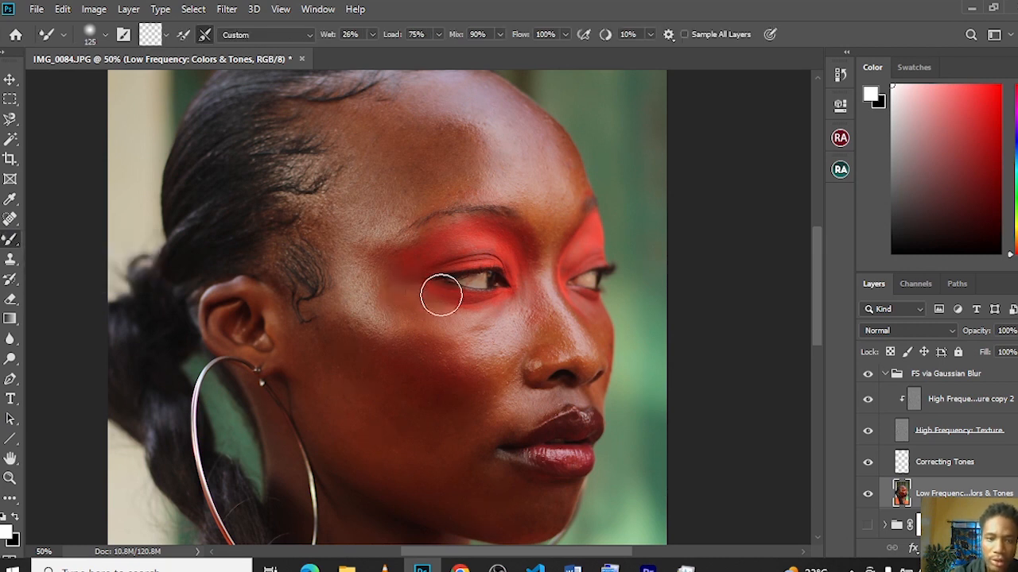
right_click(400, 378)
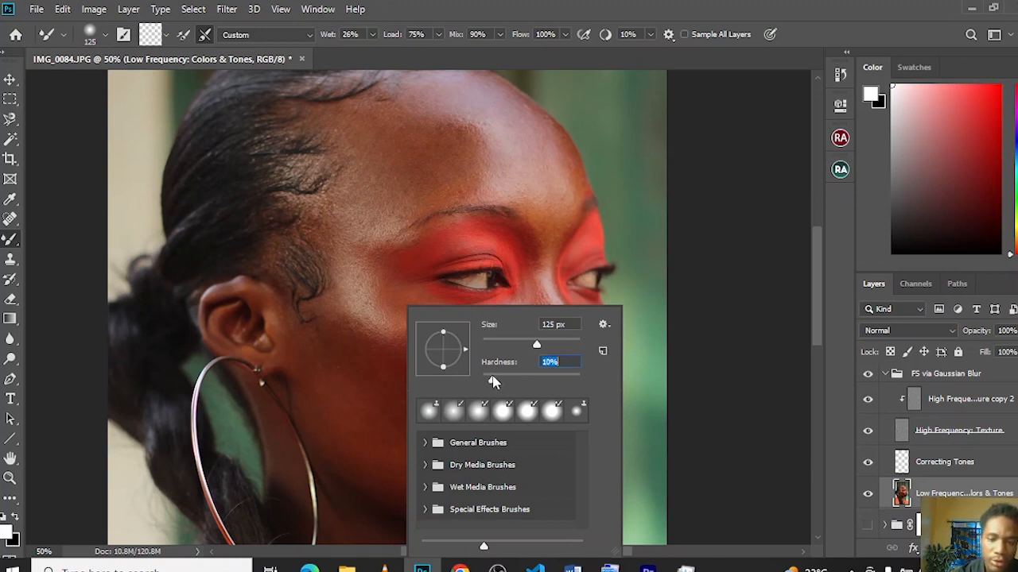
Blend the uneven tones on the cheek with the Mixer Brush at 26% Wet
left_click(373, 35)
left_click(373, 35)
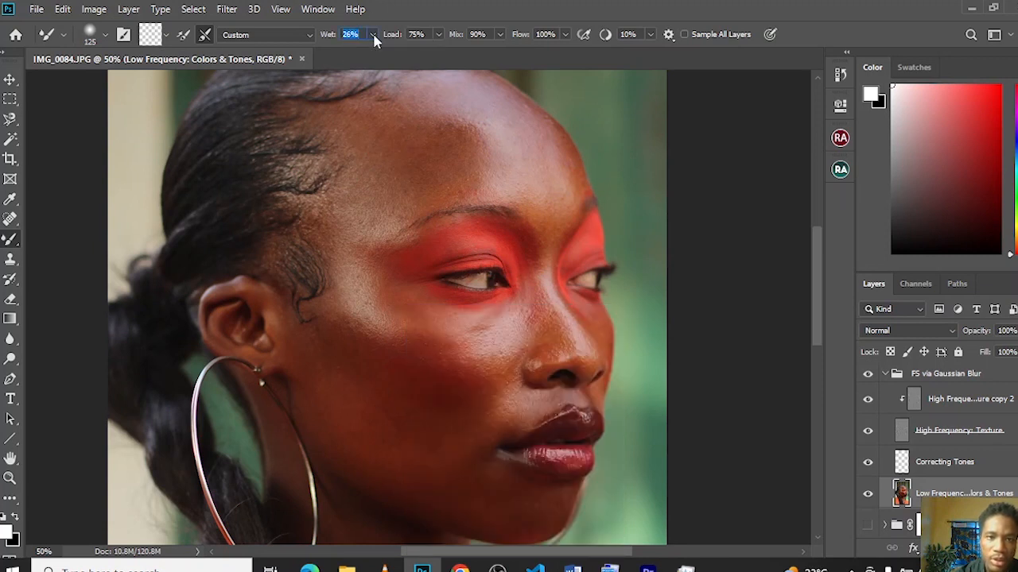
left_click(379, 40)
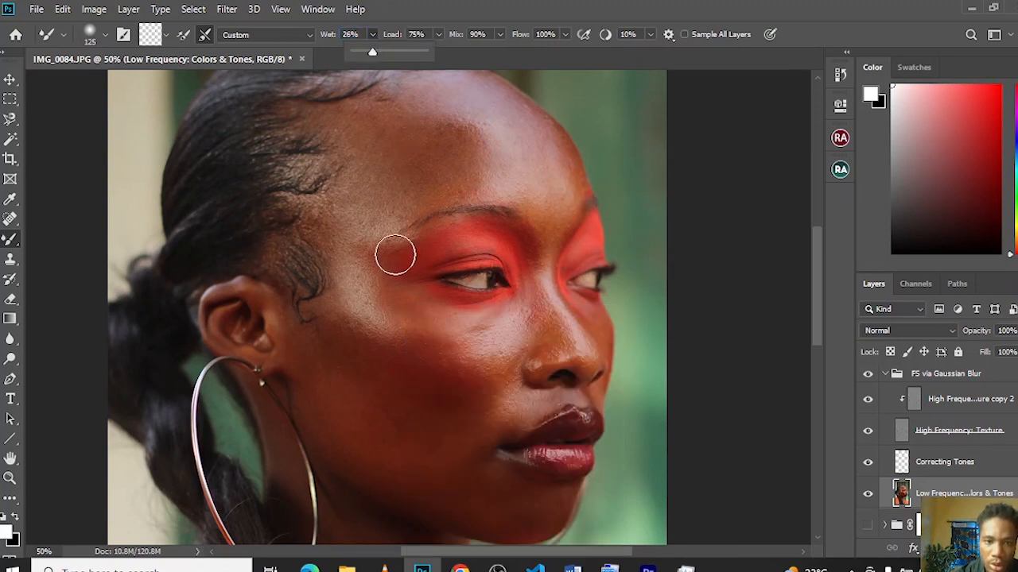
left_click(433, 398)
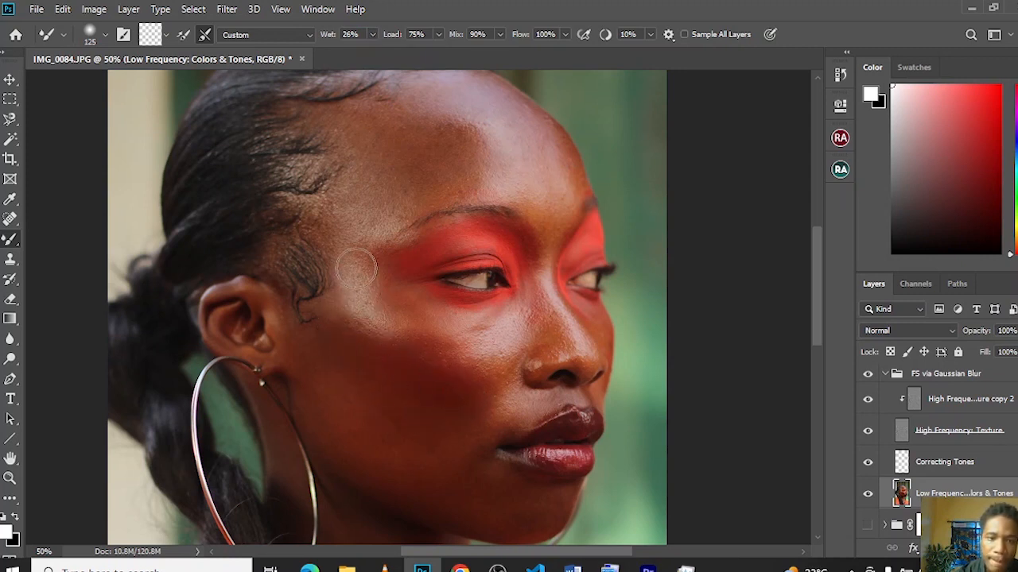
Set the Mixer Brush's Wet to 32% and blend the skin tones around the temple and cheek
left_click(374, 35)
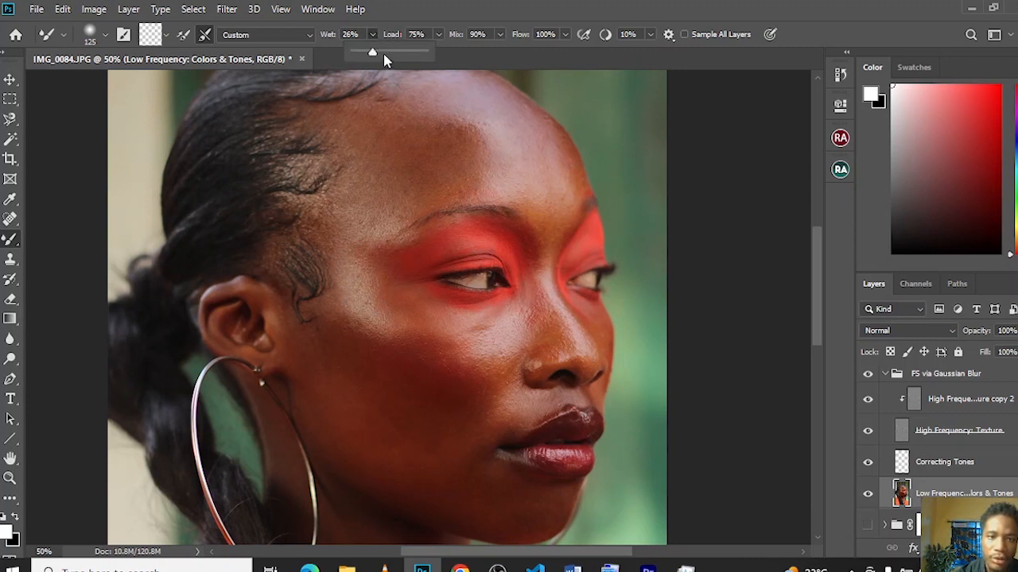
left_click_drag(383, 53, 378, 54)
left_click(393, 216)
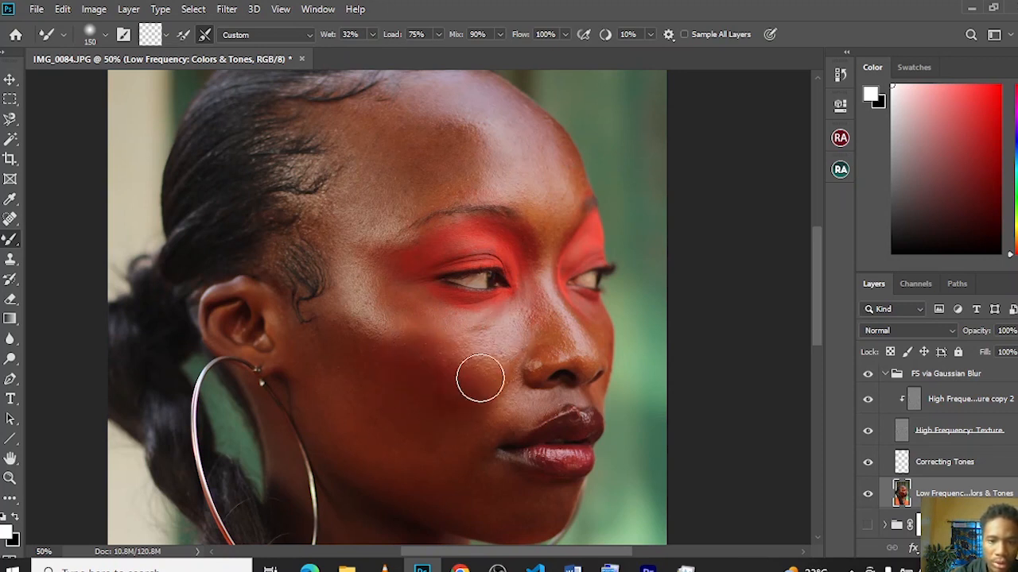
Smooth the remaining facial skin tones with the Mixer Brush, using 100 px for tighter areas and 150 px for broader ones
key("ctrl+minus")
key("ctrl+minus")
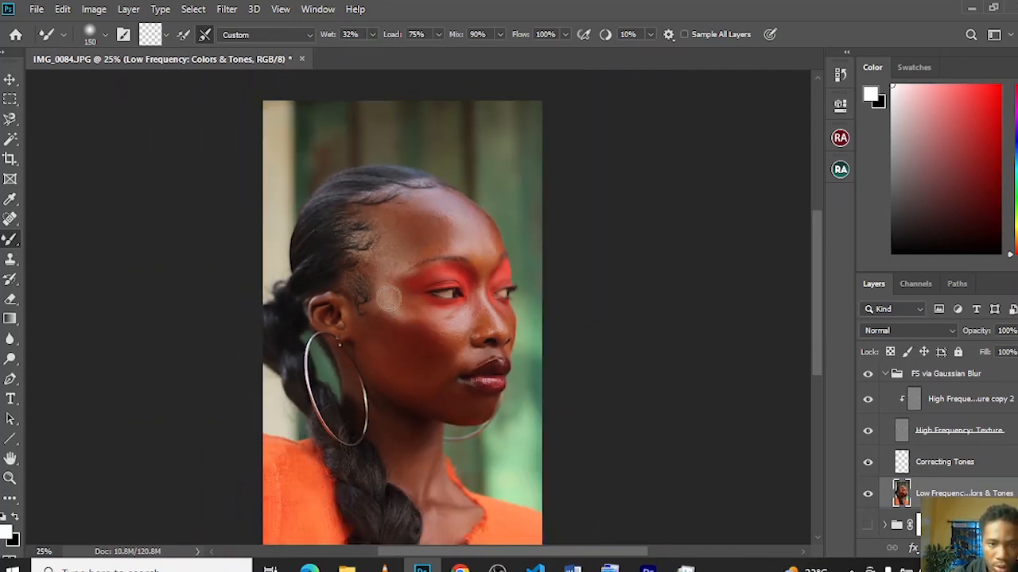
key("bracketleft")
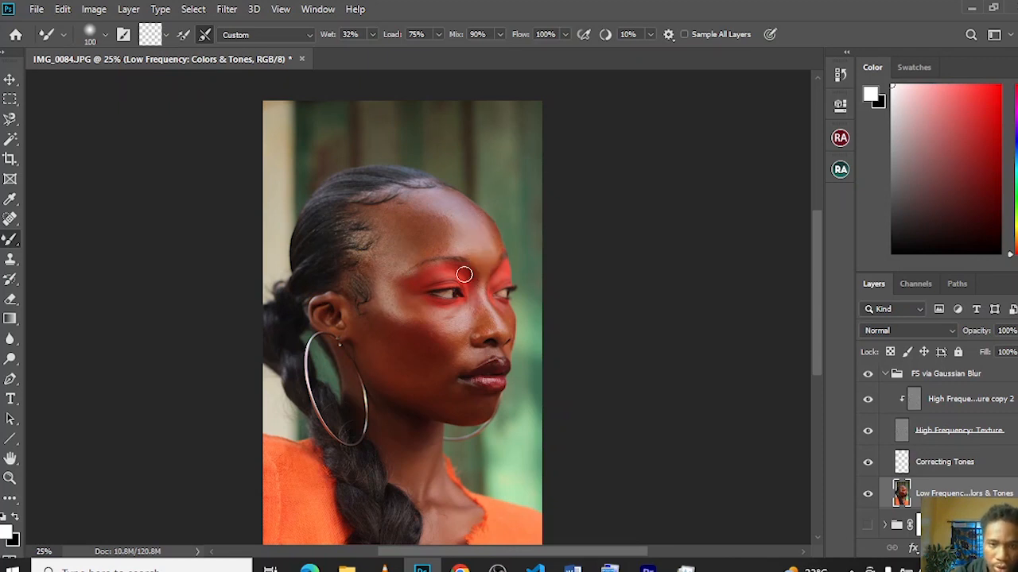
key("bracketleft")
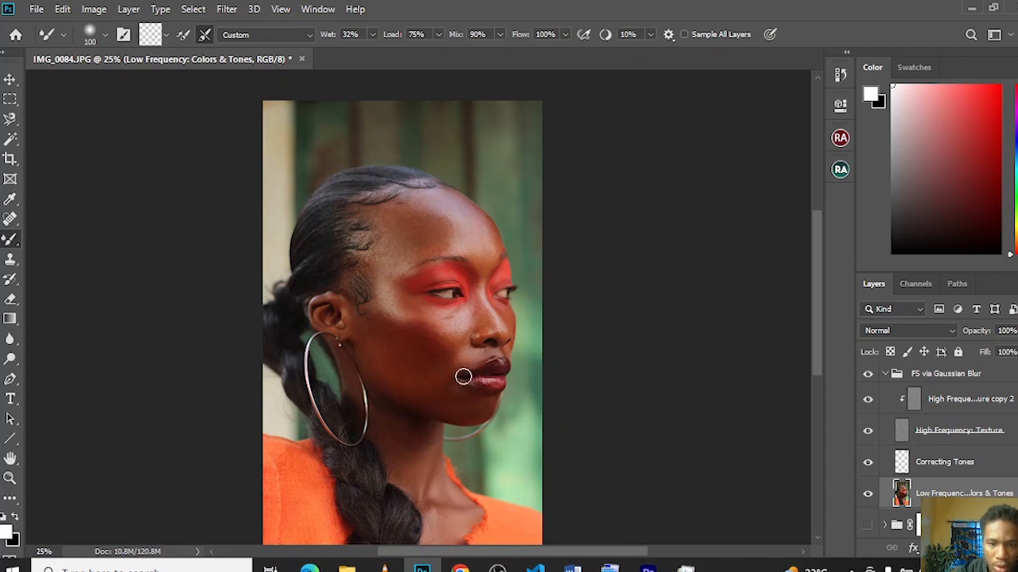
key("bracketright")
key("bracketright")
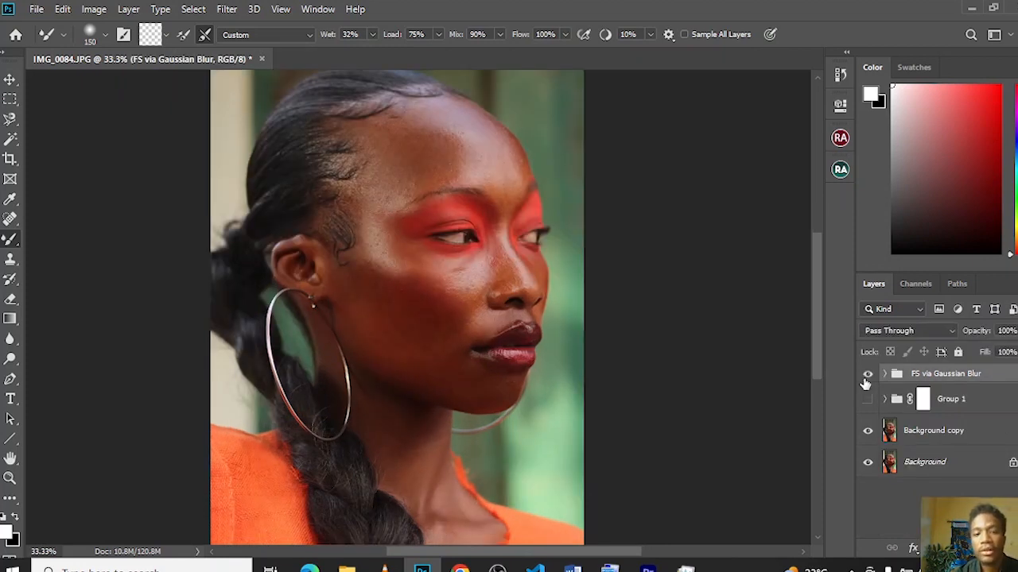
Compare the portrait with and without the FS via Gaussian Blur group and try stamping all visible layers onto a new layer
left_click(867, 375)
left_click(867, 375)
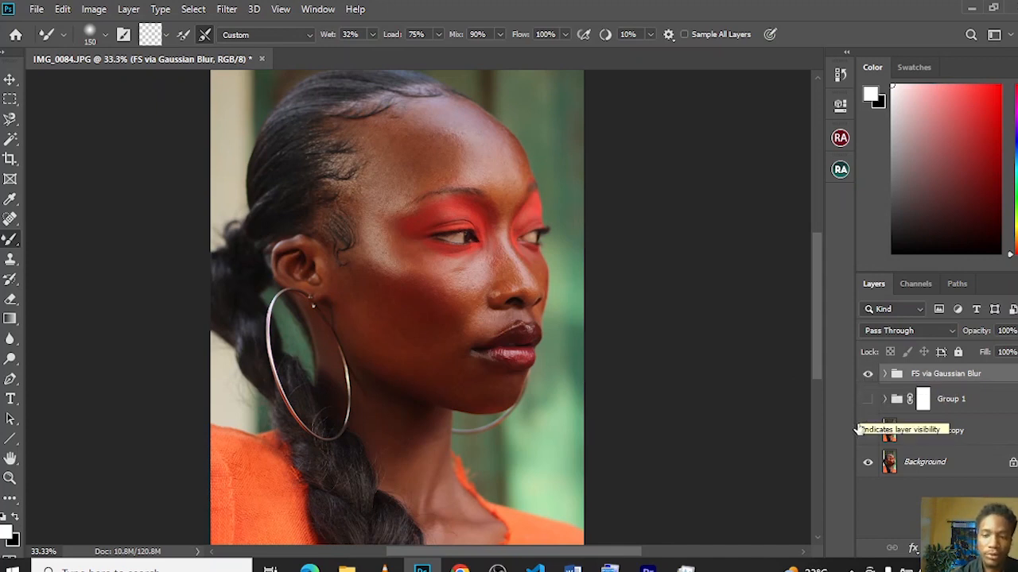
key("ctrl+shift+alt+e")
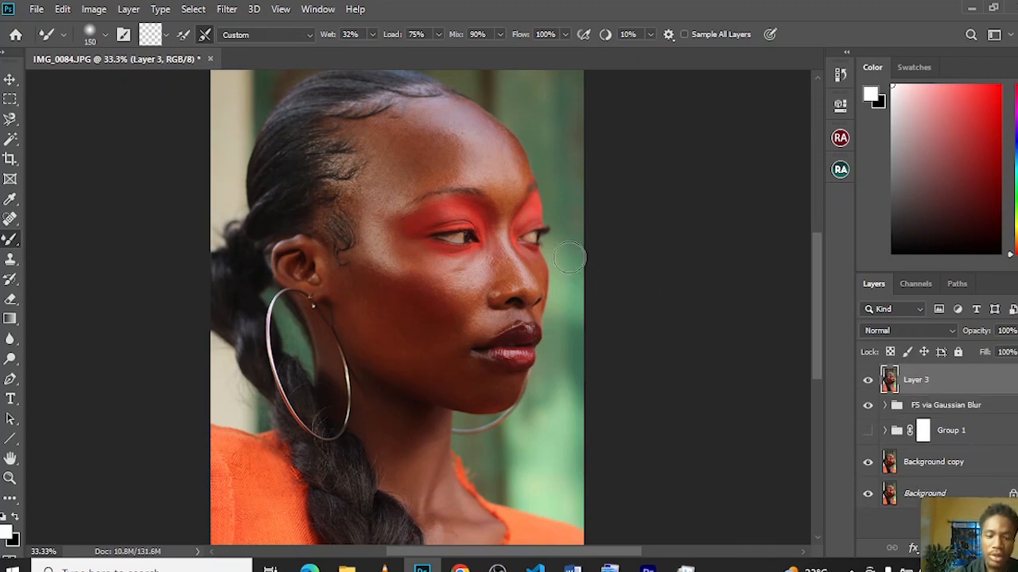
key("ctrl+z")
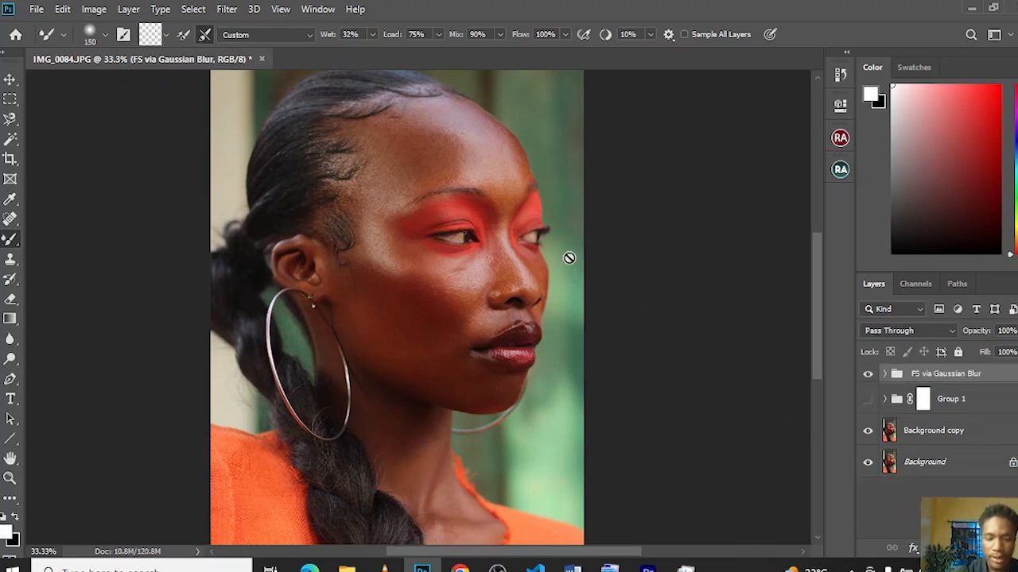
Compare the skin around the eye, temple and forehead at 100% zoom with the FS via Gaussian Blur group hidden and shown
key("h")
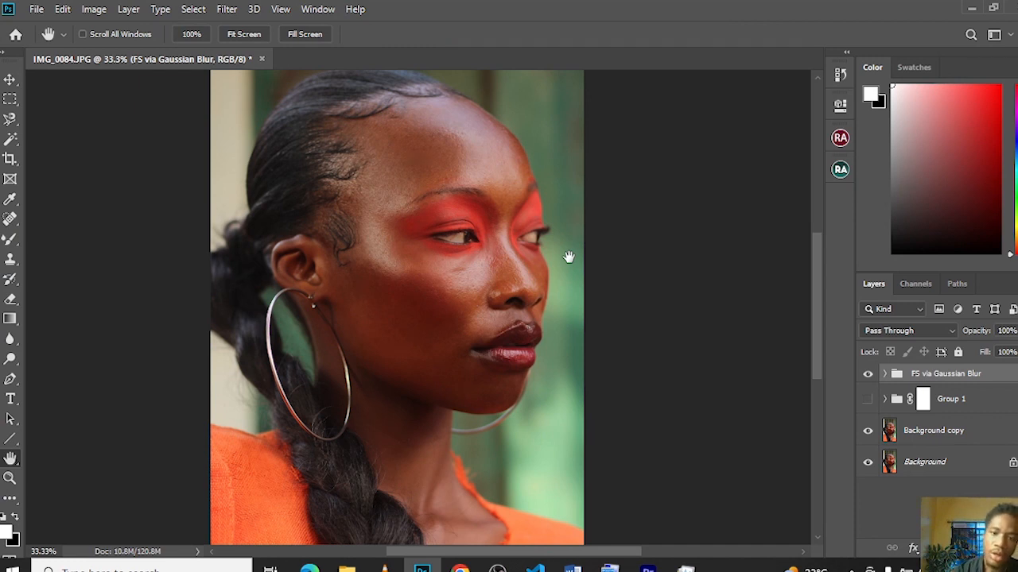
key("ctrl+plus")
key("ctrl+plus")
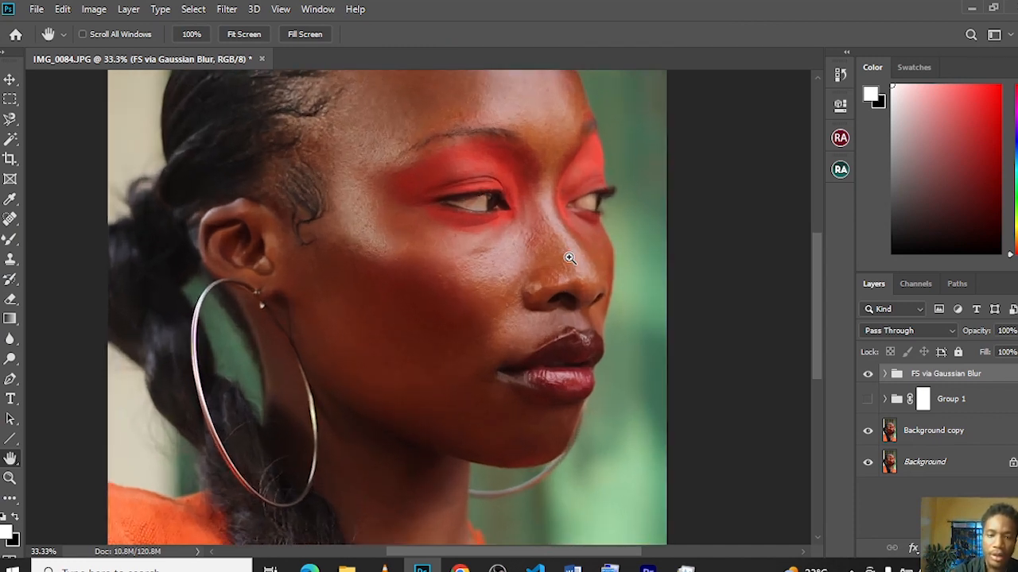
left_click_drag(487, 238, 502, 416)
key("ctrl+plus")
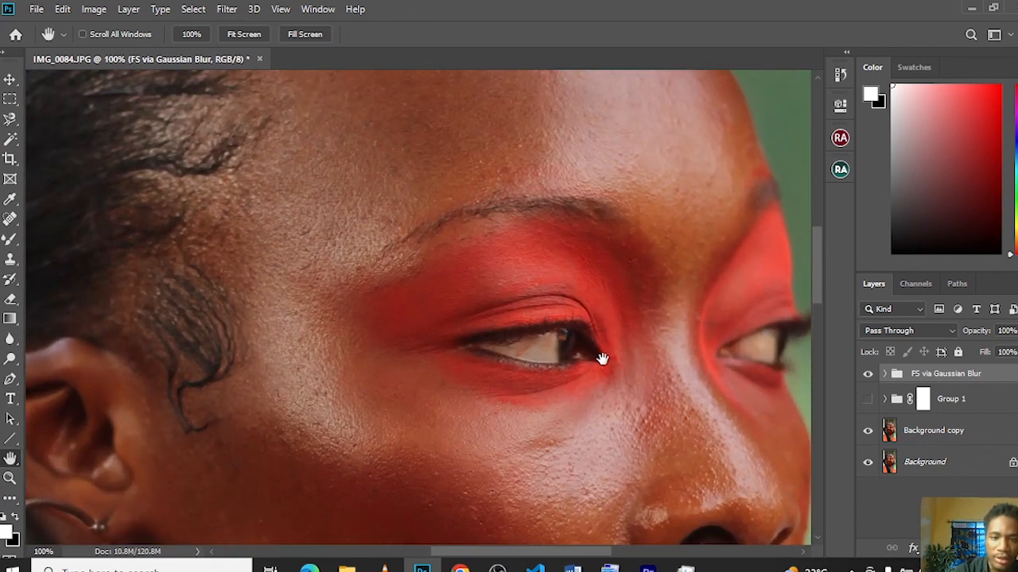
left_click(870, 374)
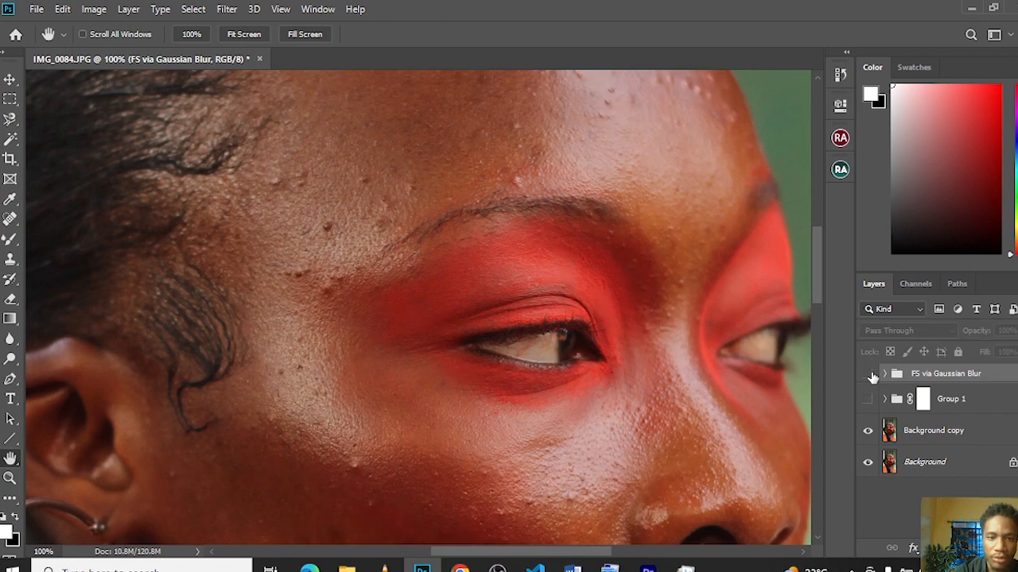
left_click(870, 375)
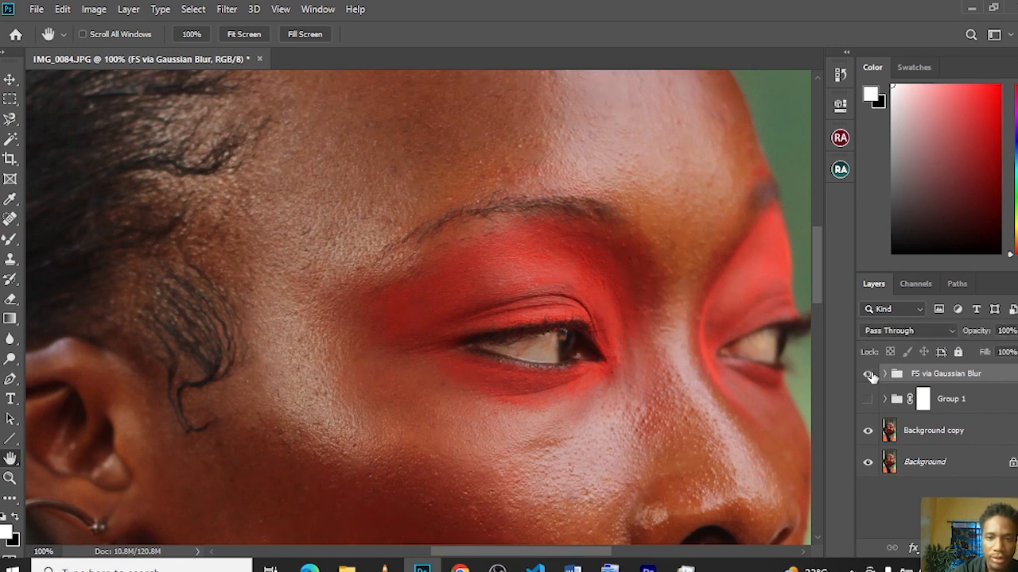
left_click(871, 375)
left_click(870, 375)
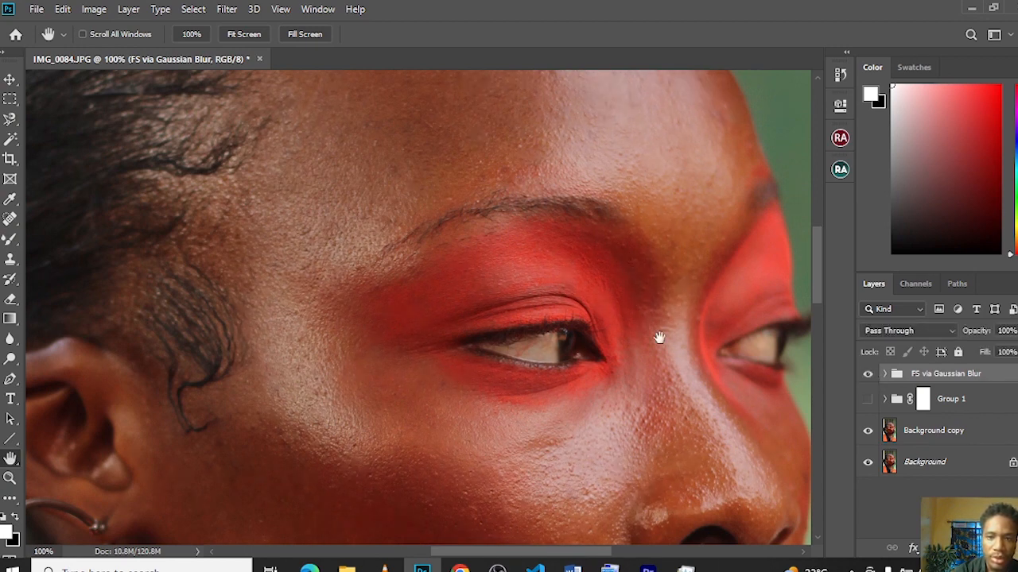
Compare the whole face before and after the frequency separation retouch at 50% zoom, leaving the group visible
scroll(634, 336, "down", 2)
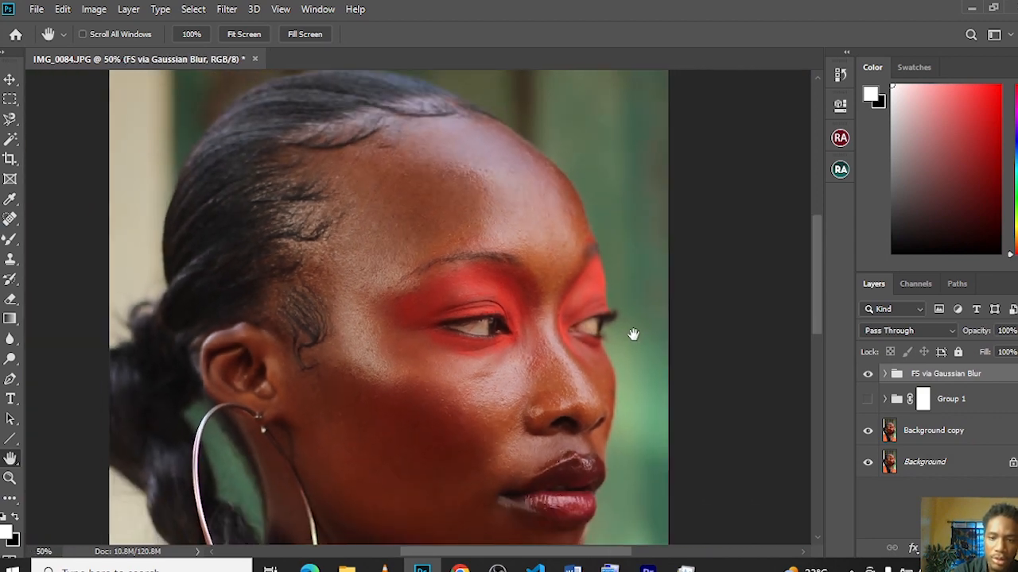
left_click(871, 375)
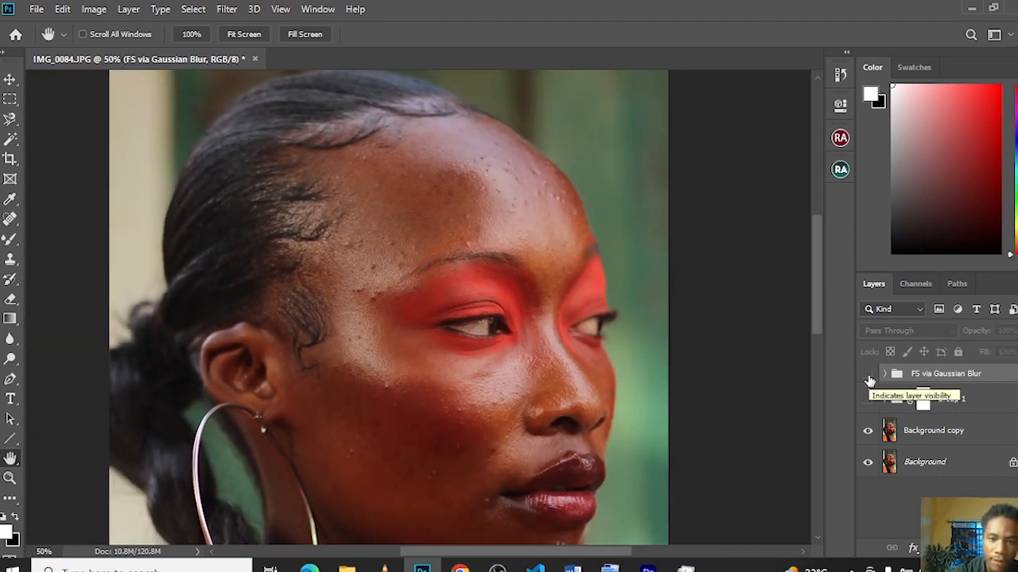
left_click(869, 374)
left_click(869, 374)
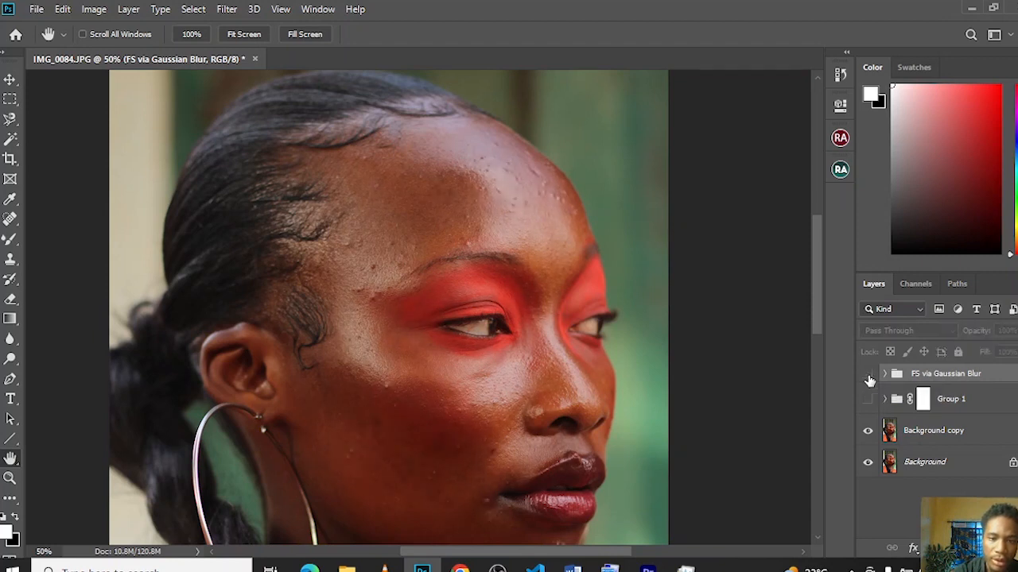
left_click(869, 374)
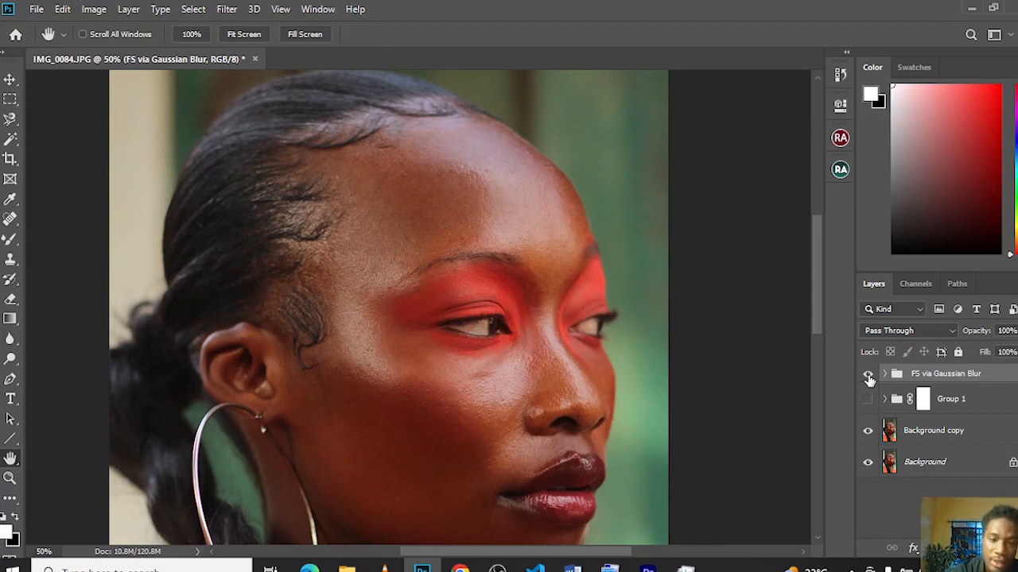
Examine the retouched skin texture around both eyes and the nose at 200% zoom, and the full portrait at 16.7%
key("ctrl+plus")
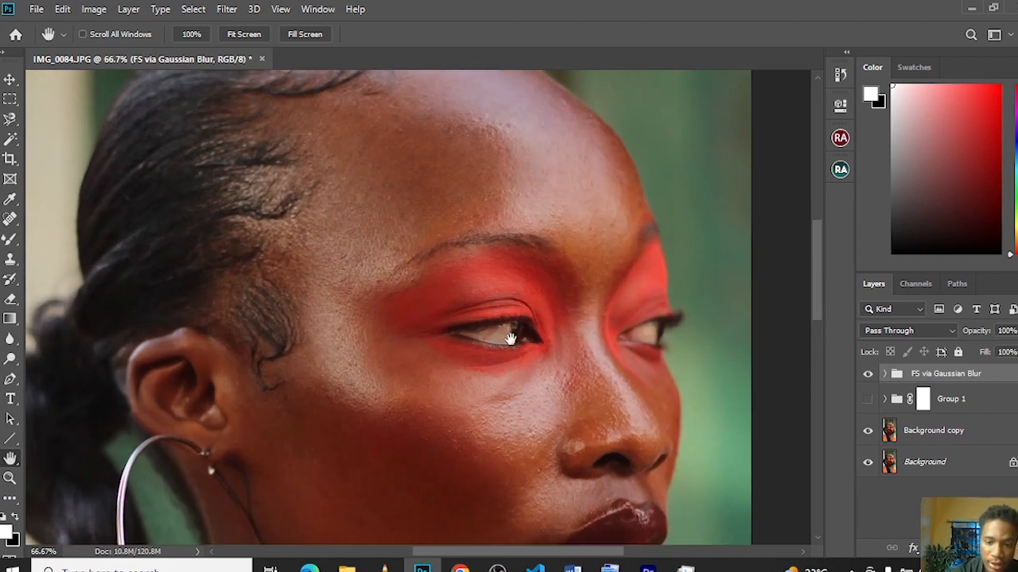
key("ctrl+plus")
key("ctrl+plus")
left_click_drag(609, 414, 377, 334)
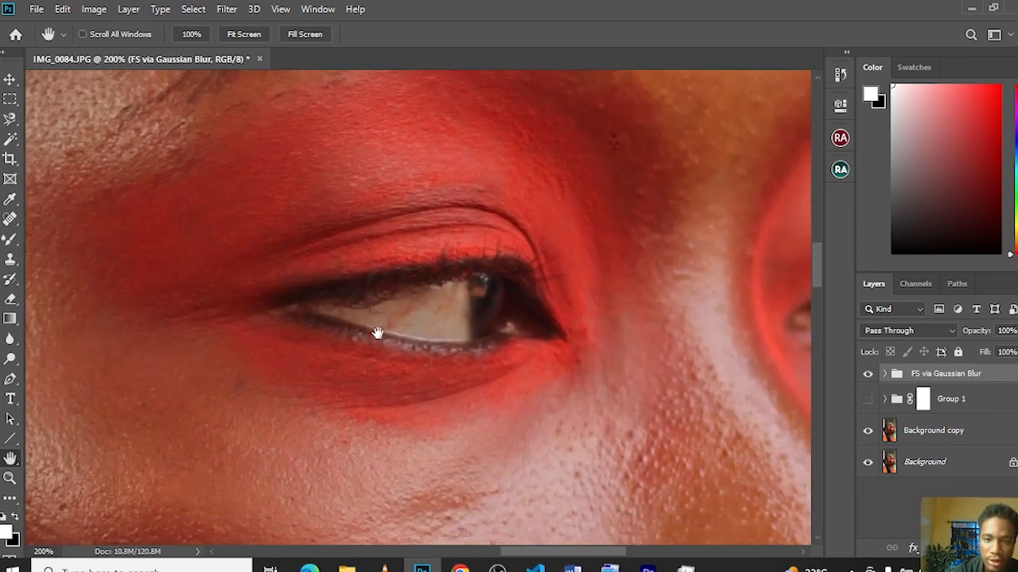
left_click_drag(570, 333, 298, 284)
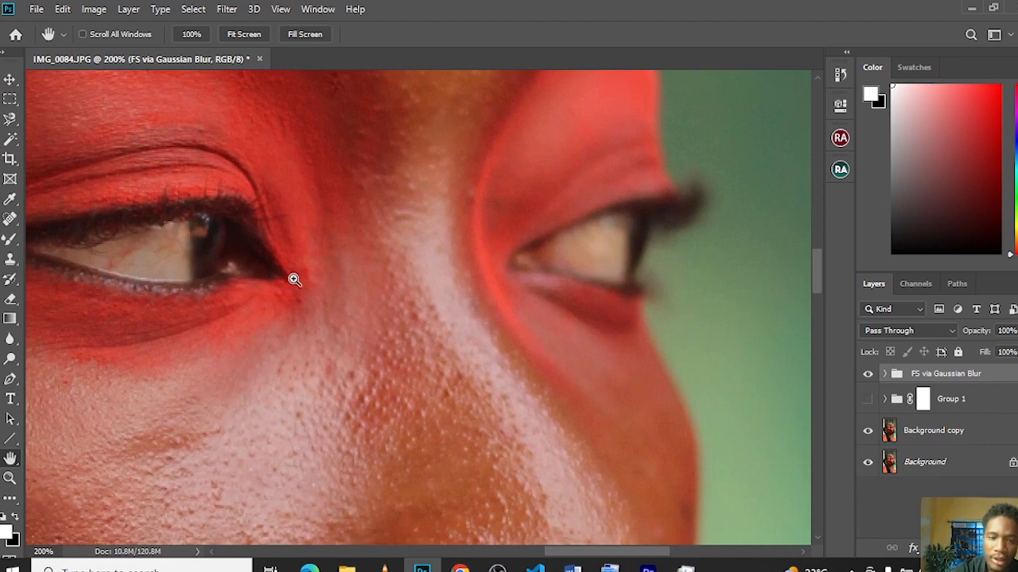
key("ctrl+minus")
key("ctrl+minus")
key("ctrl+minus")
key("ctrl+minus")
key("ctrl+minus")
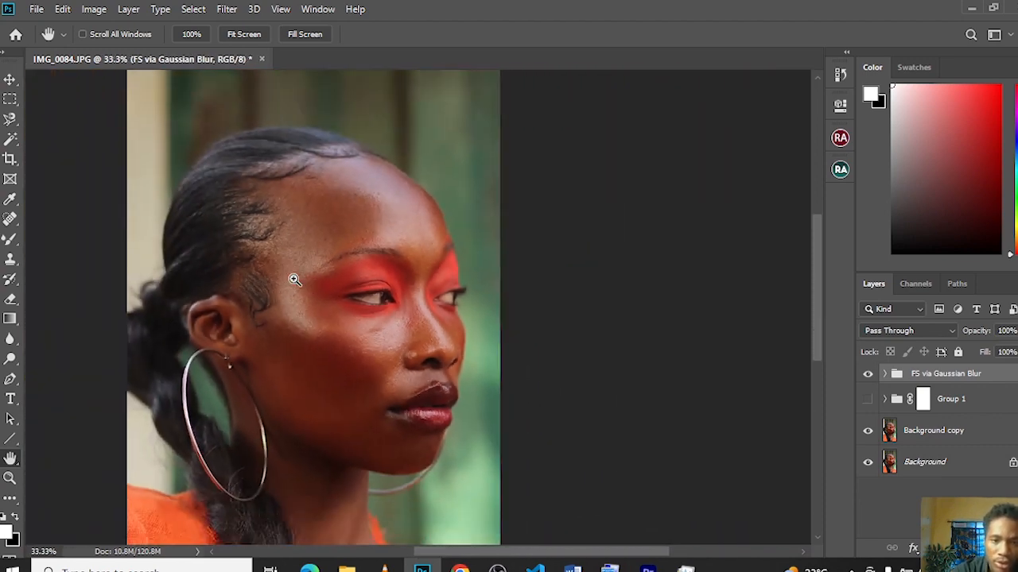
key("ctrl+minus")
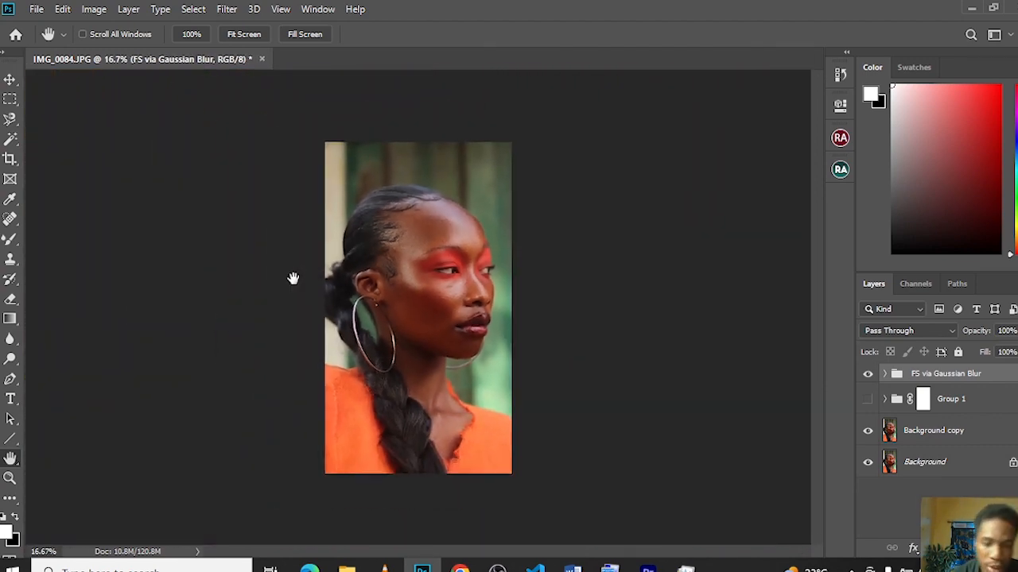